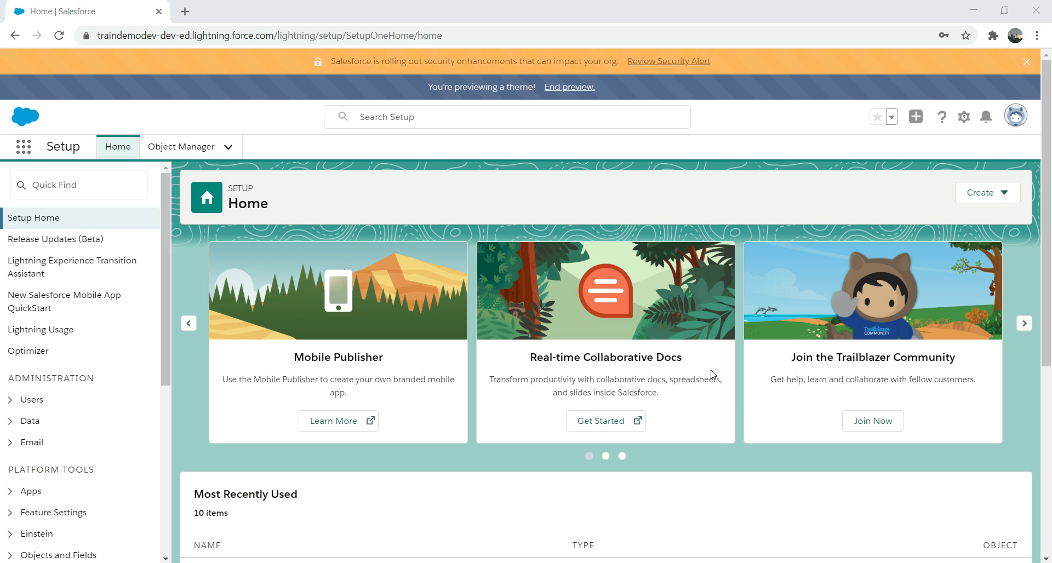
# Step: Find the PorterBeer object with filter 'por' and begin a new custom field in Fields & Relationships
pyautogui.click(177, 152)
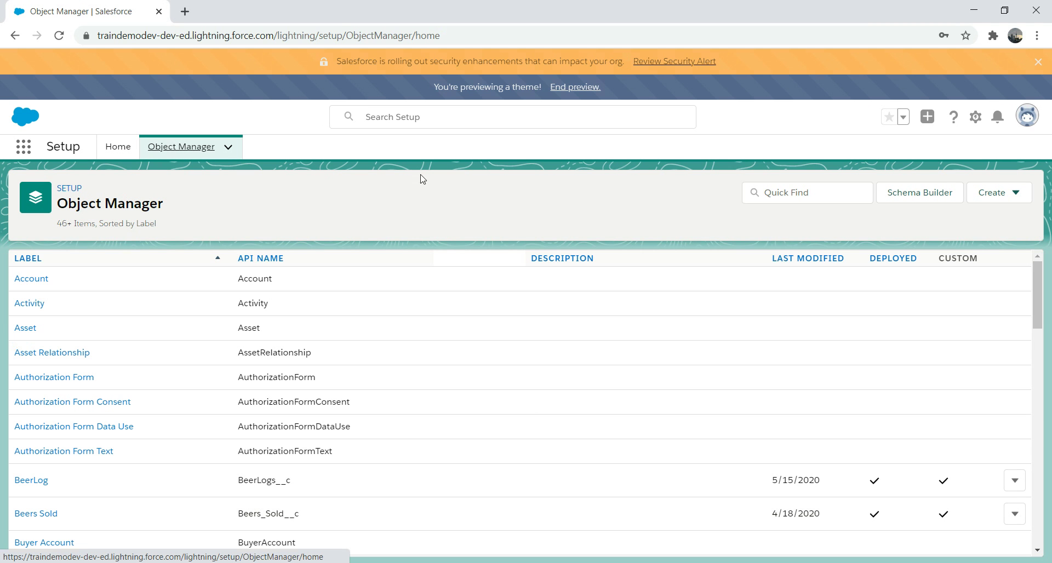
pyautogui.click(800, 191)
pyautogui.write('por')
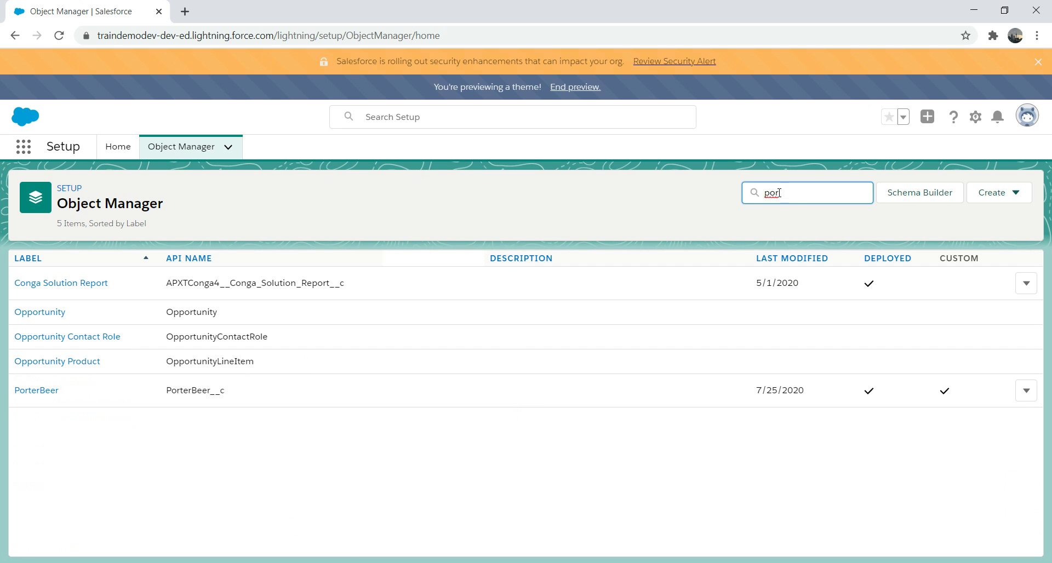
pyautogui.click(49, 390)
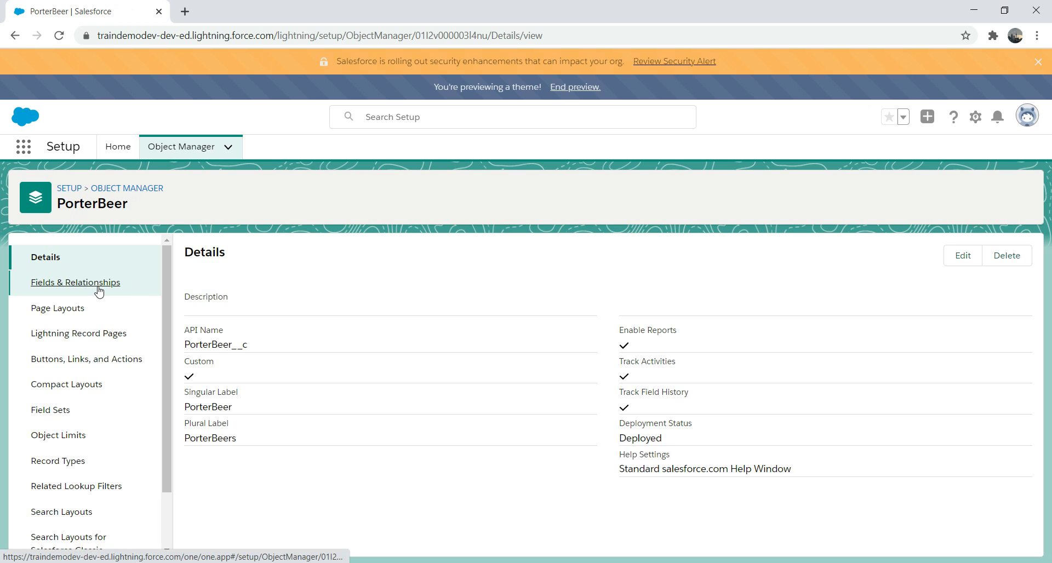
pyautogui.click(100, 292)
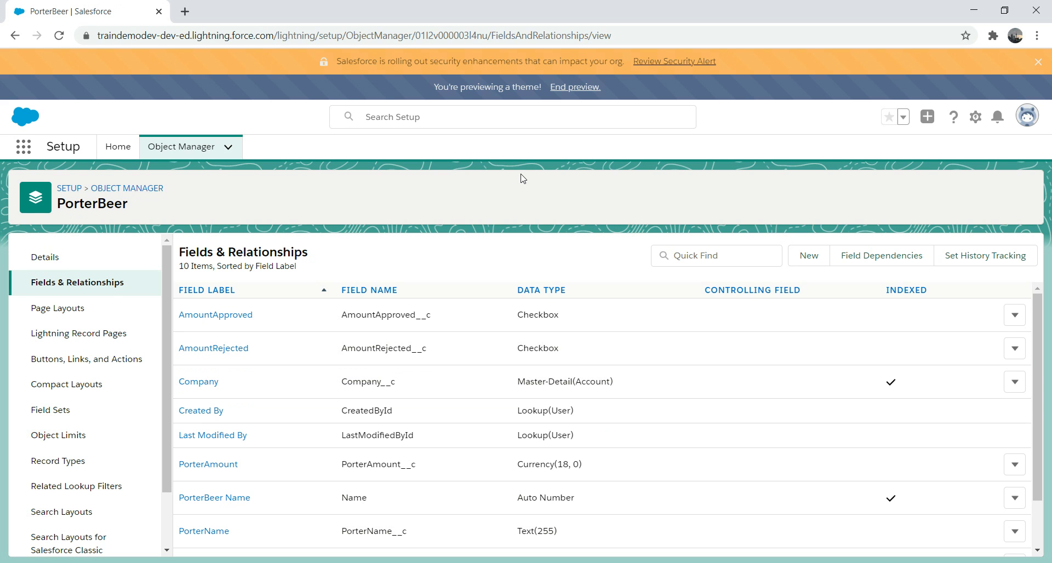
pyautogui.click(809, 258)
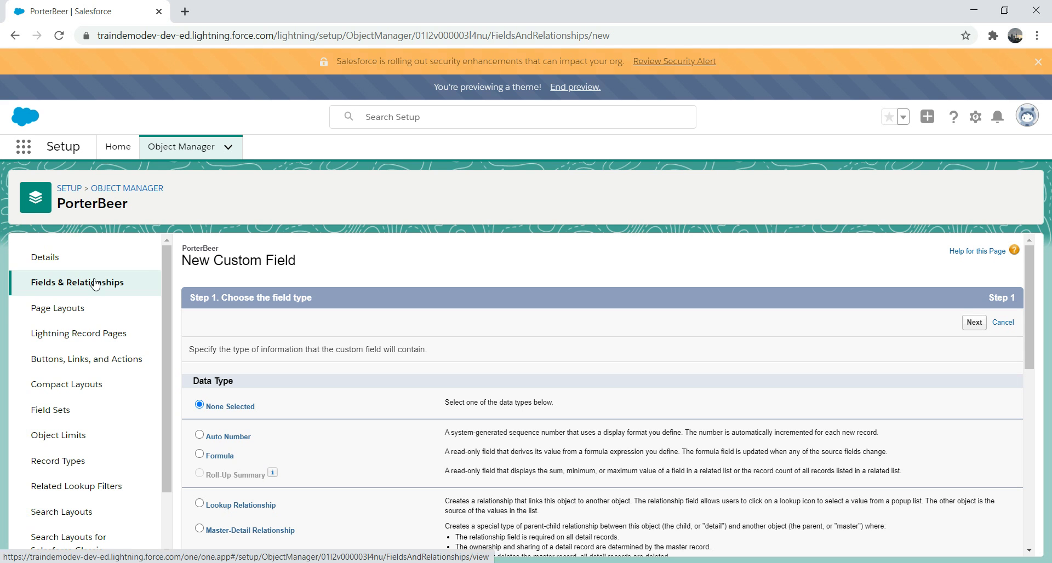
# Step: Find the Account object in Object Manager and begin a new custom field on it
pyautogui.click(126, 189)
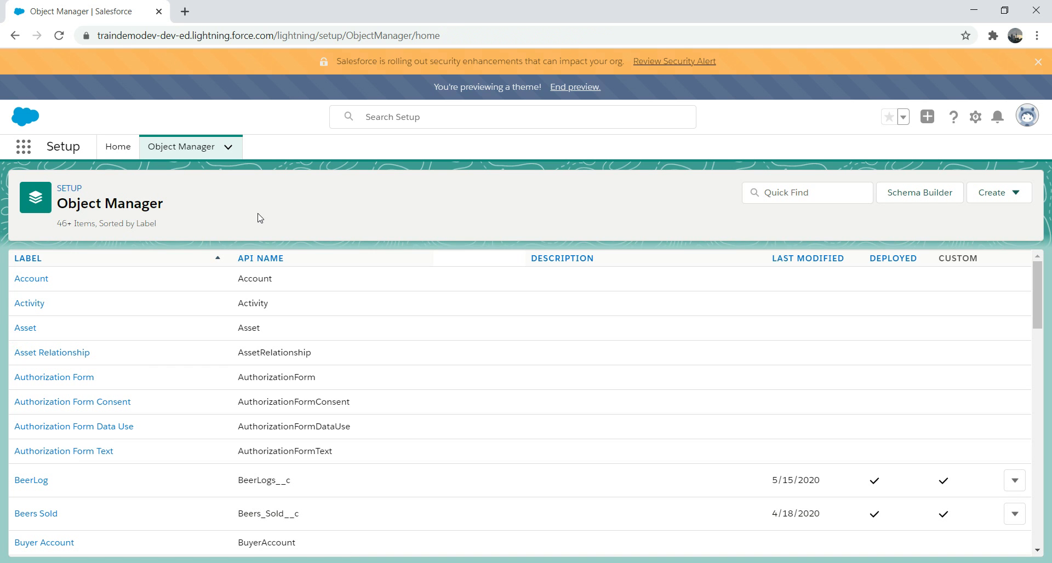
pyautogui.click(819, 193)
pyautogui.write('account')
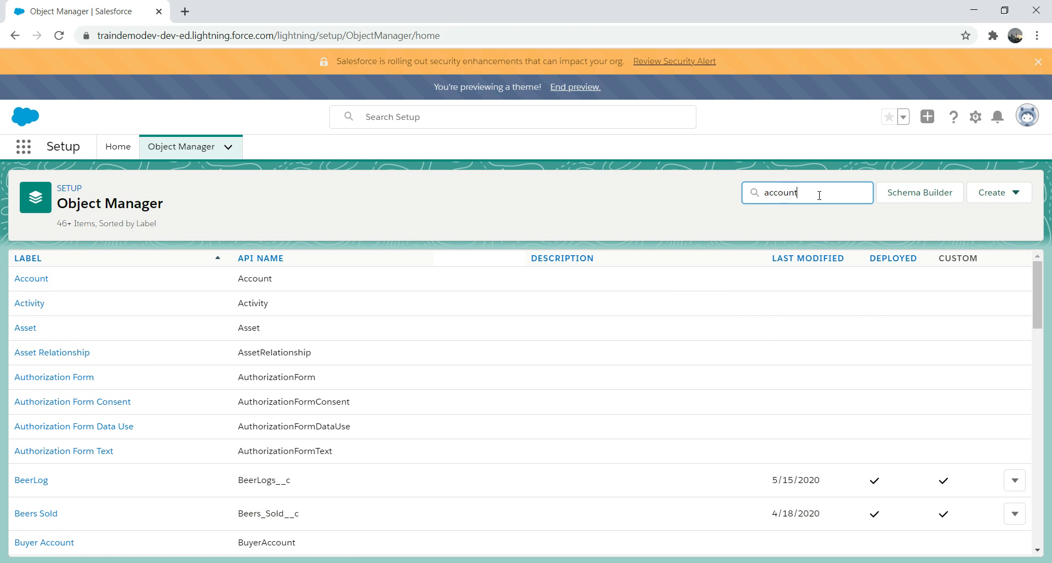
pyautogui.click(33, 280)
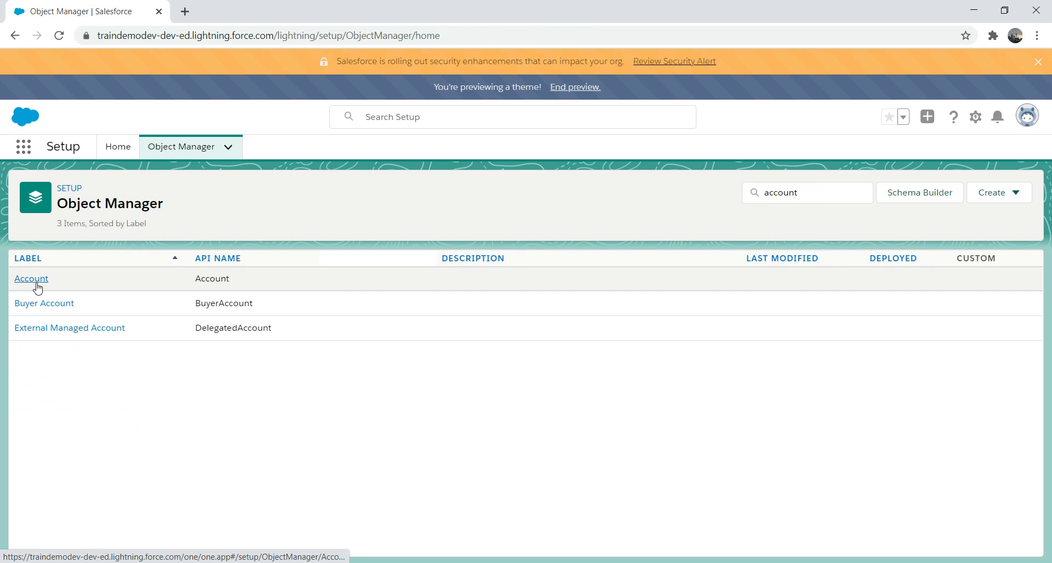
pyautogui.click(112, 285)
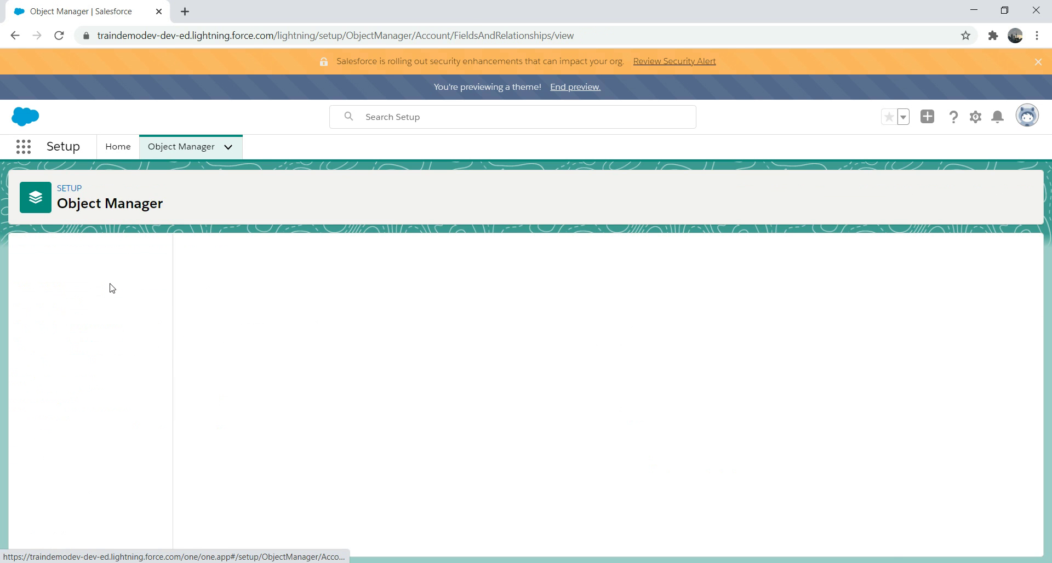
pyautogui.click(809, 255)
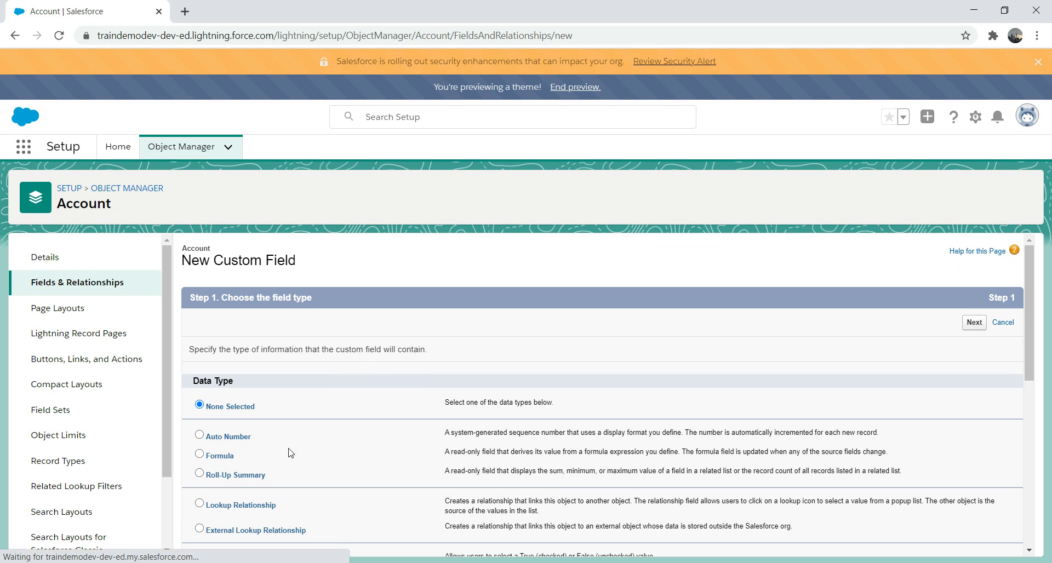
# Step: Make the new Account field a Roll-Up Summary labelled AmountOb
pyautogui.click(200, 475)
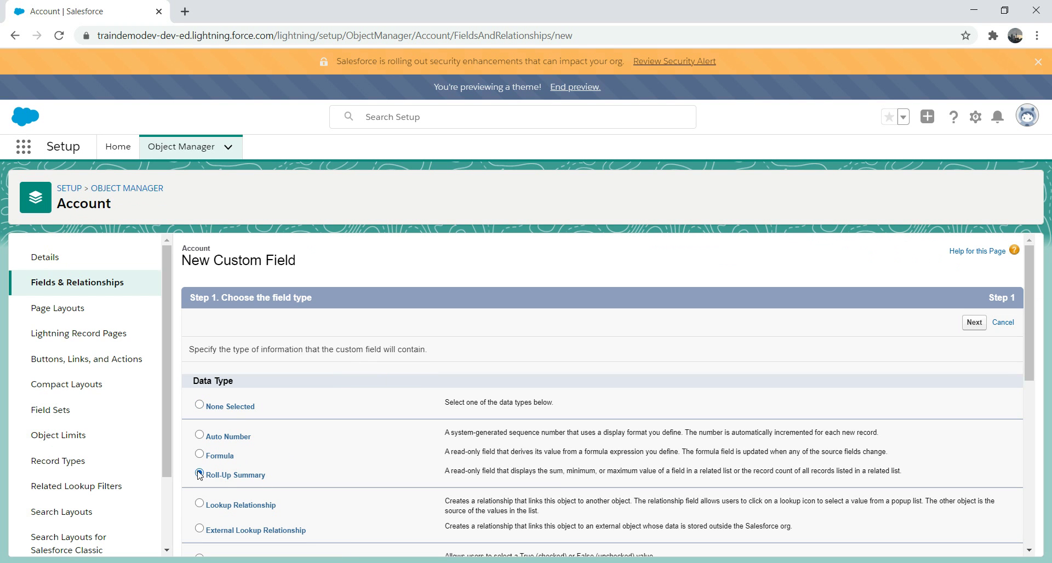
pyautogui.click(974, 322)
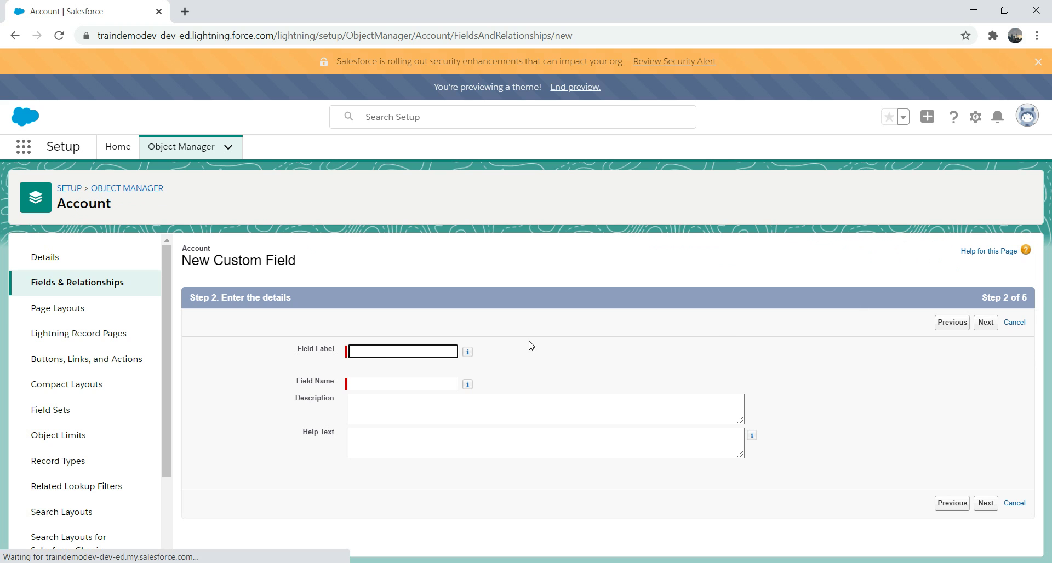
pyautogui.click(400, 355)
pyautogui.write('AmountOb')
pyautogui.press('Tab')
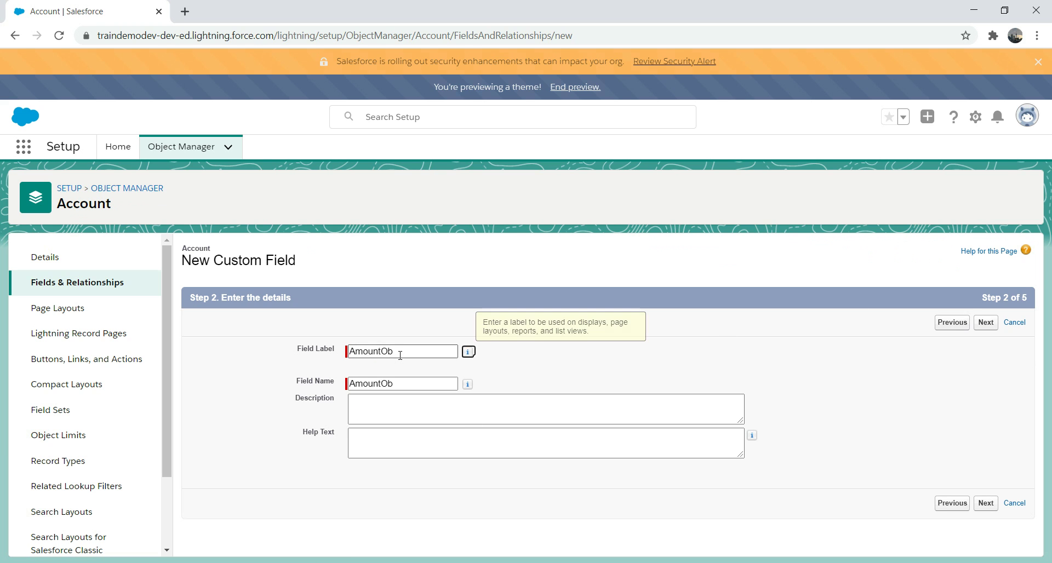
pyautogui.click(985, 503)
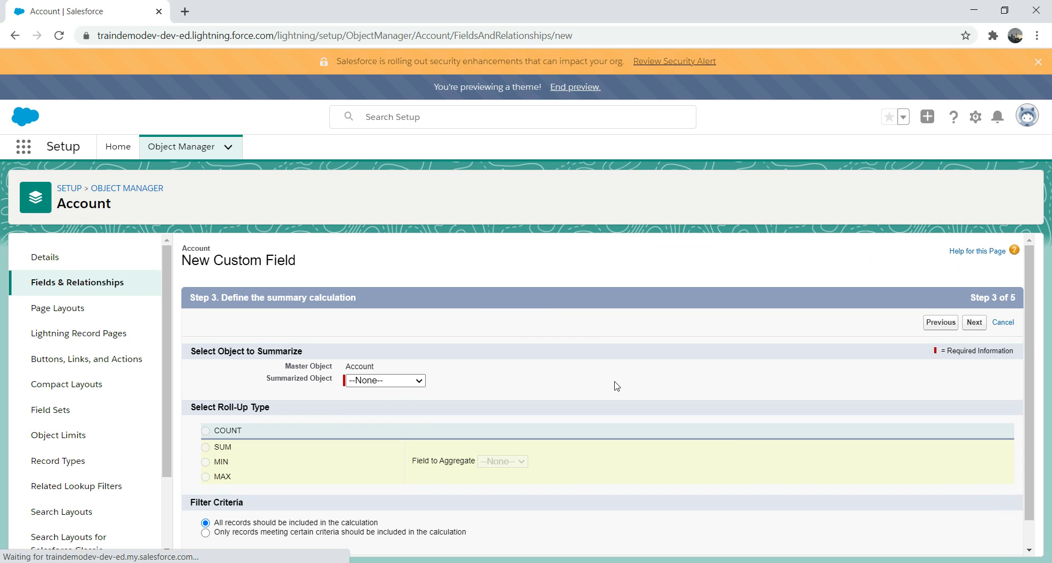
# Step: Summarize PorterBeers with SUM, check the aggregatable fields, and copy the org's web address
pyautogui.click(400, 382)
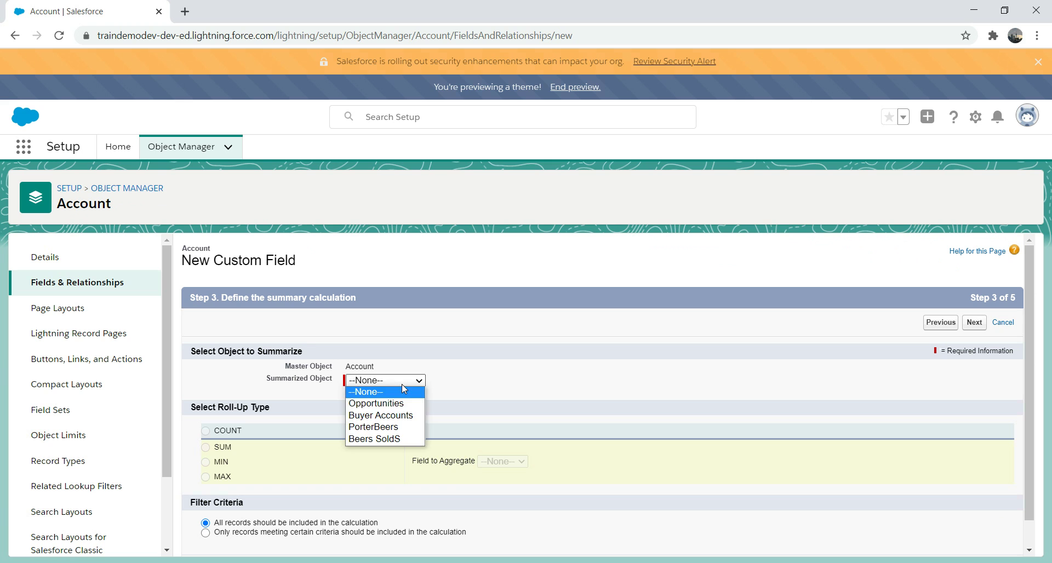
pyautogui.click(390, 428)
pyautogui.click(205, 448)
pyautogui.click(539, 461)
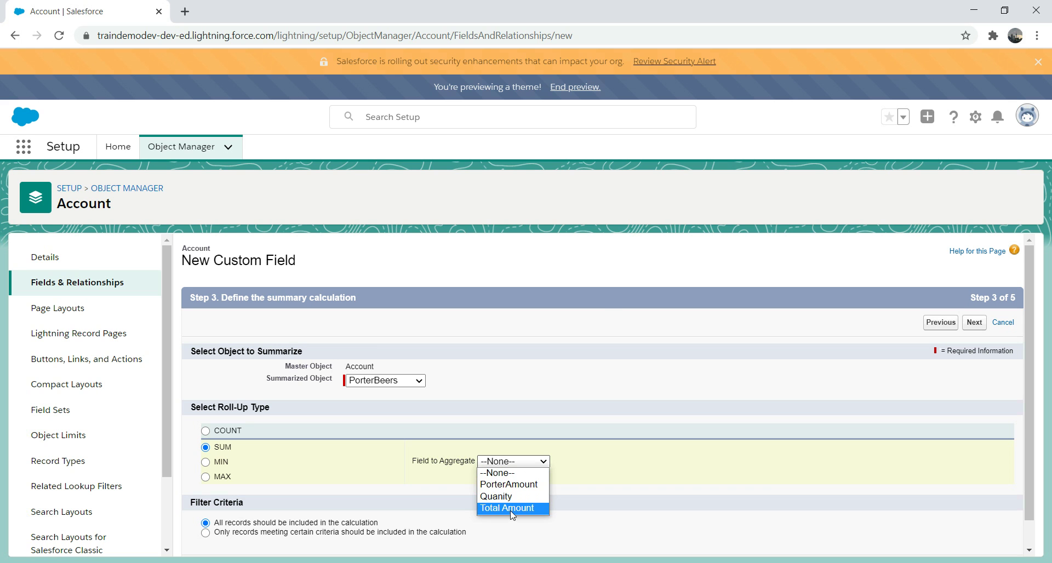
pyautogui.click(611, 325)
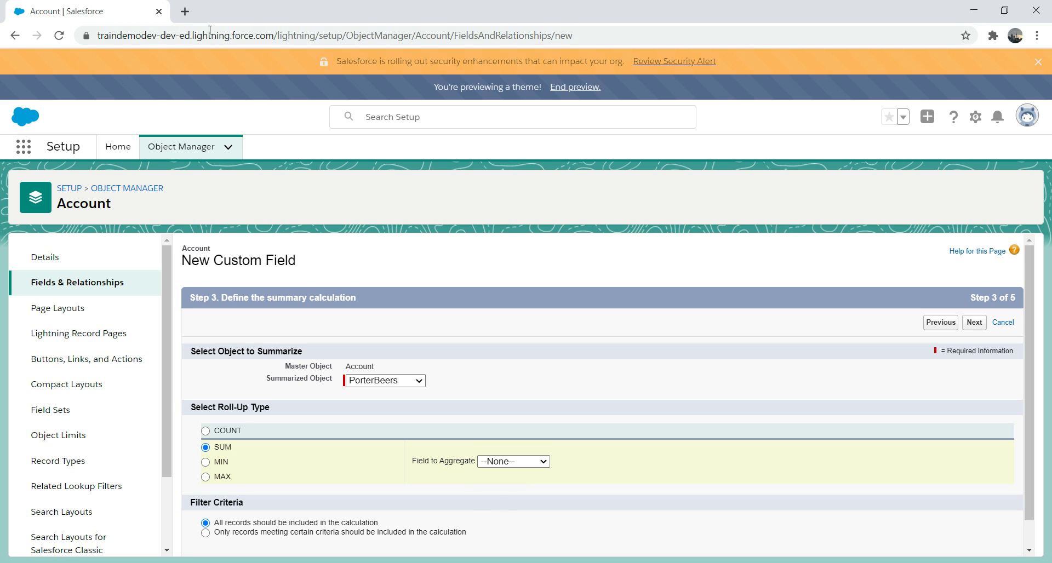
pyautogui.moveTo(272, 37); pyautogui.dragTo(108, 30)
pyautogui.hotkey('ctrl', 'c')
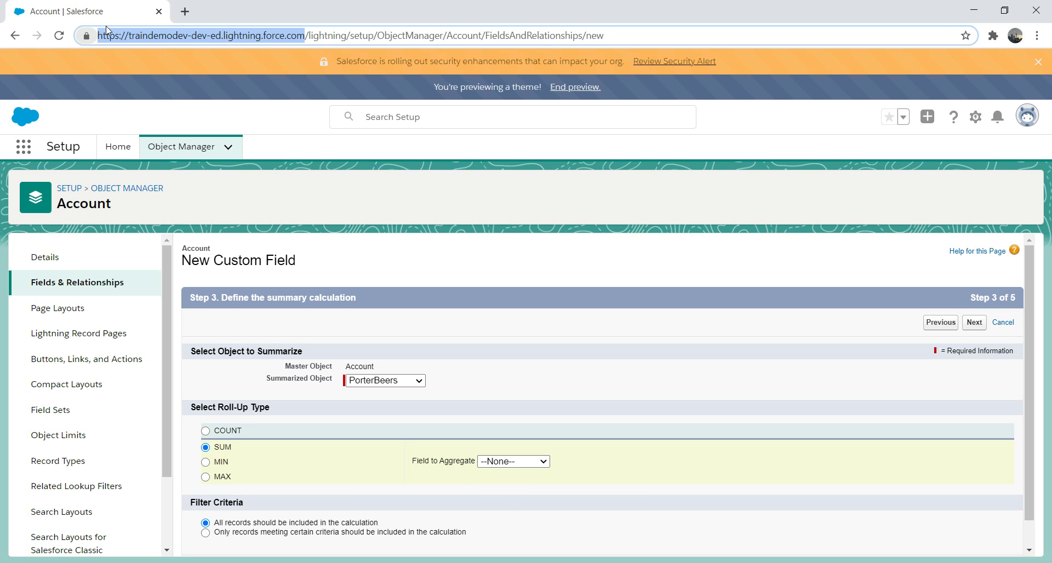
# Step: In a new tab at the copied Salesforce address, open PorterBeer's Fields & Relationships
pyautogui.click(185, 11)
pyautogui.hotkey('ctrl', 'v')
pyautogui.press('Return')
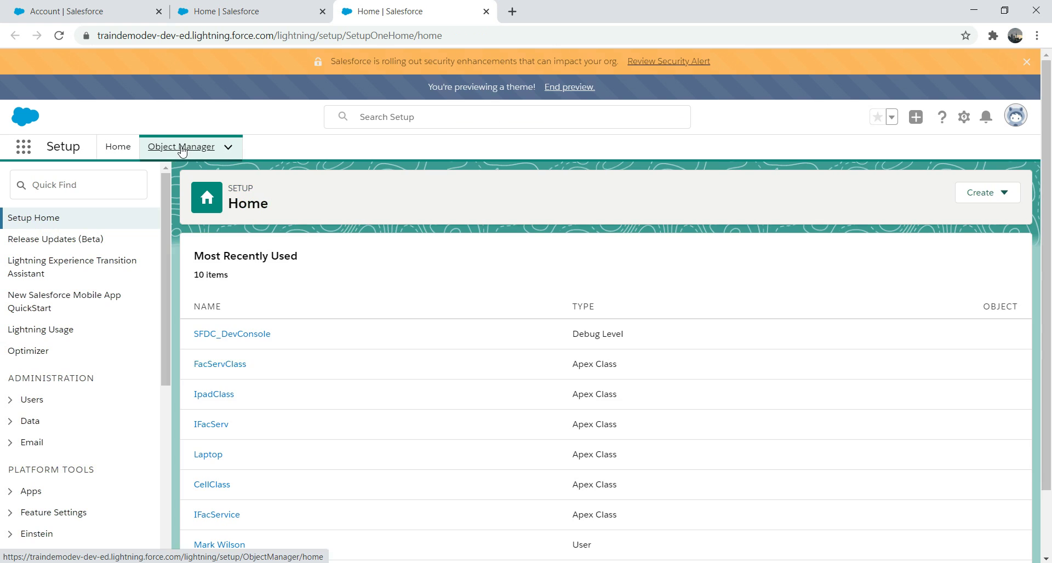
pyautogui.click(183, 151)
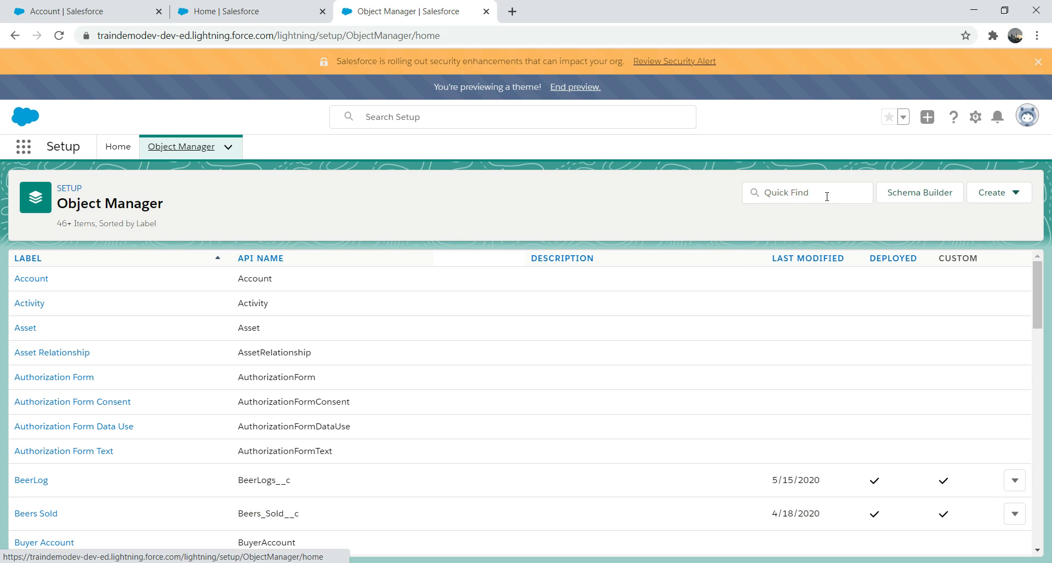
pyautogui.click(826, 196)
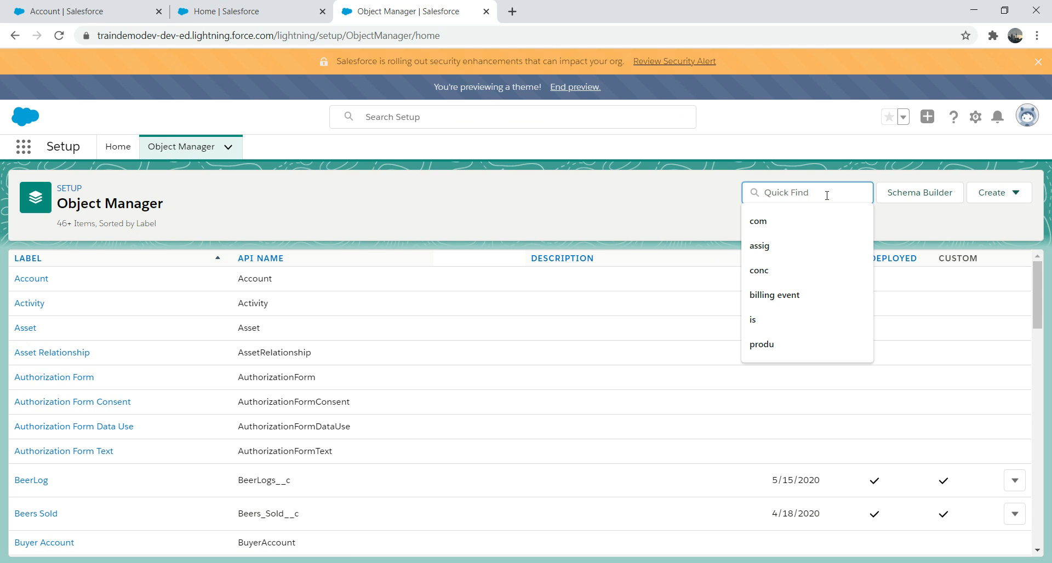
pyautogui.write('port')
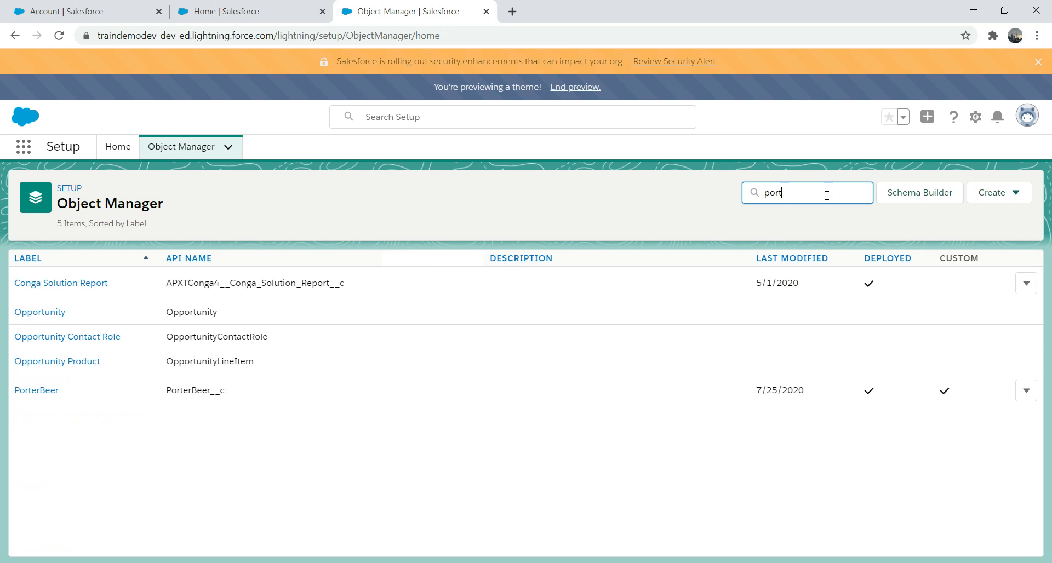
pyautogui.click(48, 390)
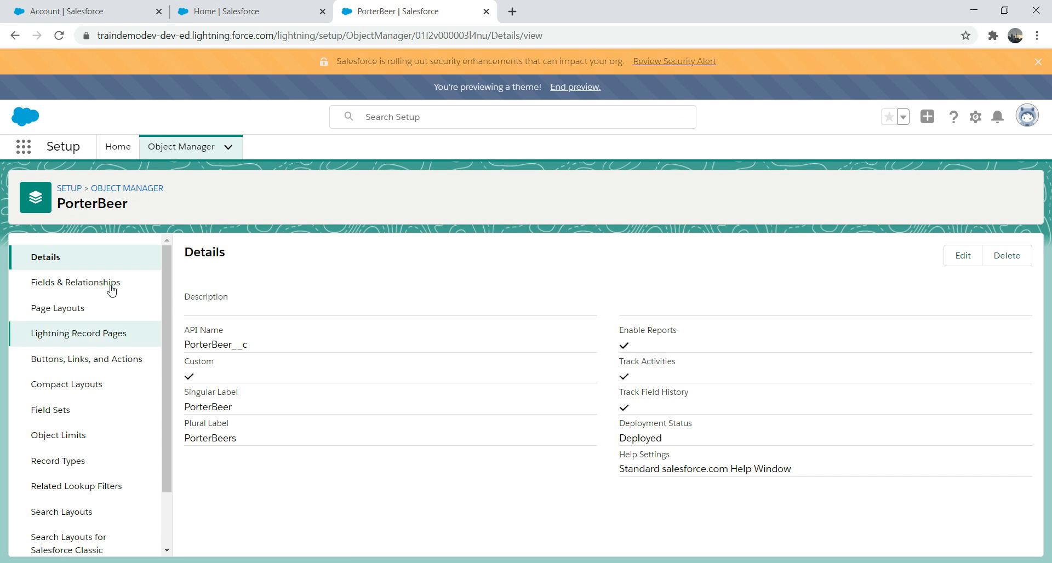
pyautogui.click(100, 283)
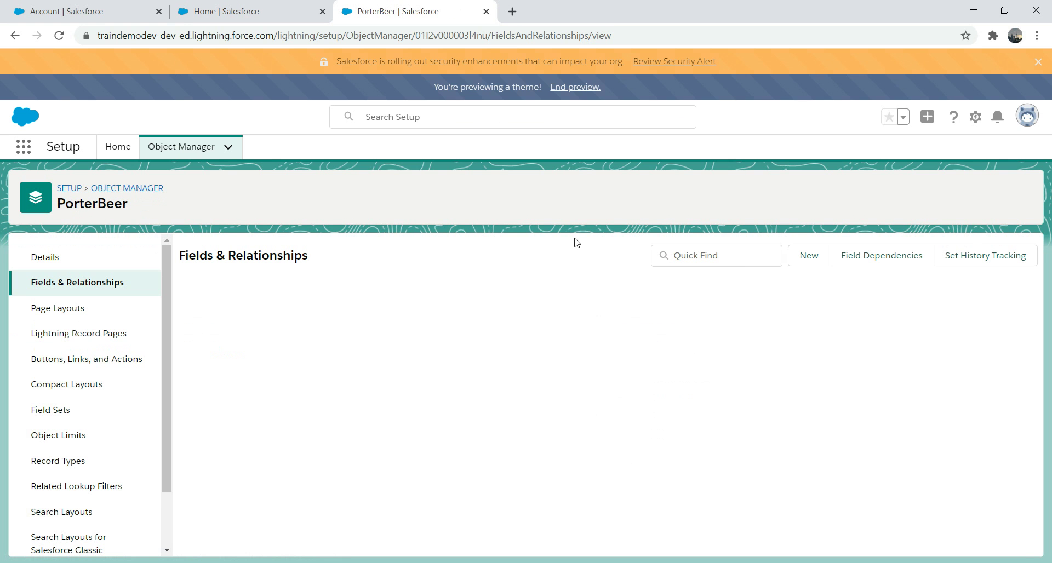
# Step: Filter PorterBeer's fields by 'tot' and open the Total Amount formula definition
pyautogui.click(737, 258)
pyautogui.write('tom')
pyautogui.press('BackSpace')
pyautogui.write('t')
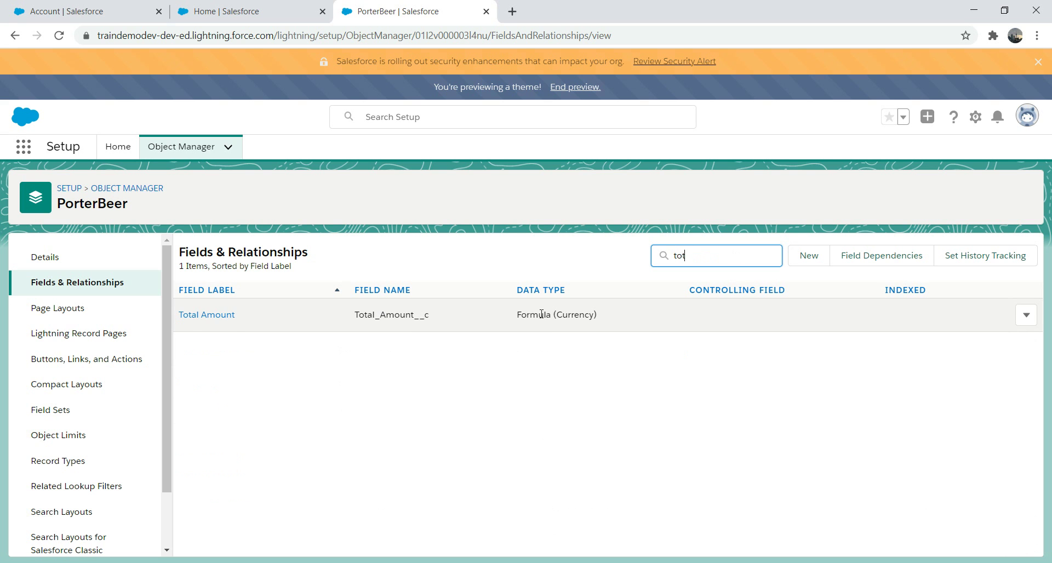
pyautogui.click(218, 317)
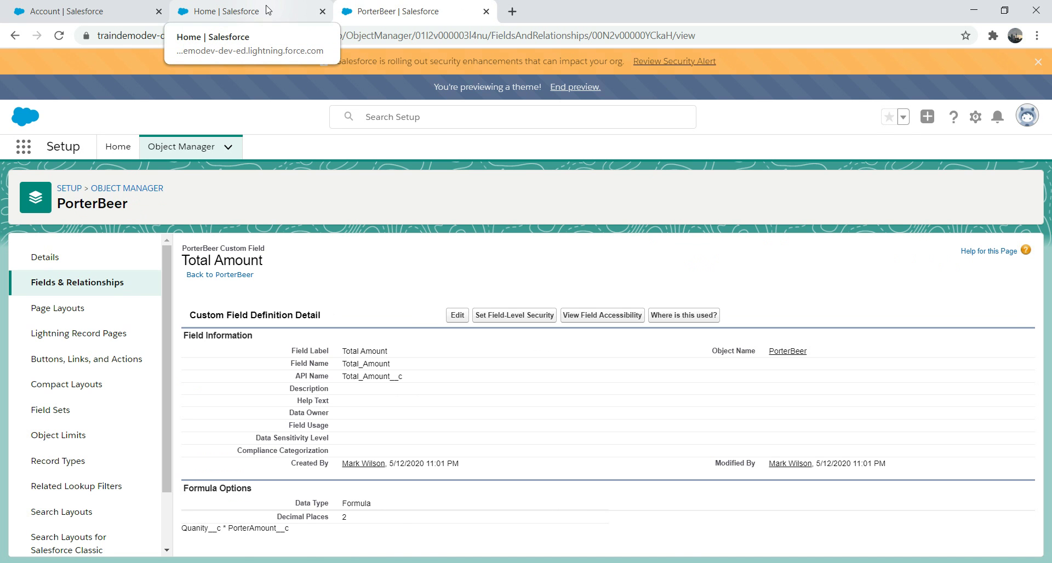
pyautogui.click(266, 13)
pyautogui.click(98, 12)
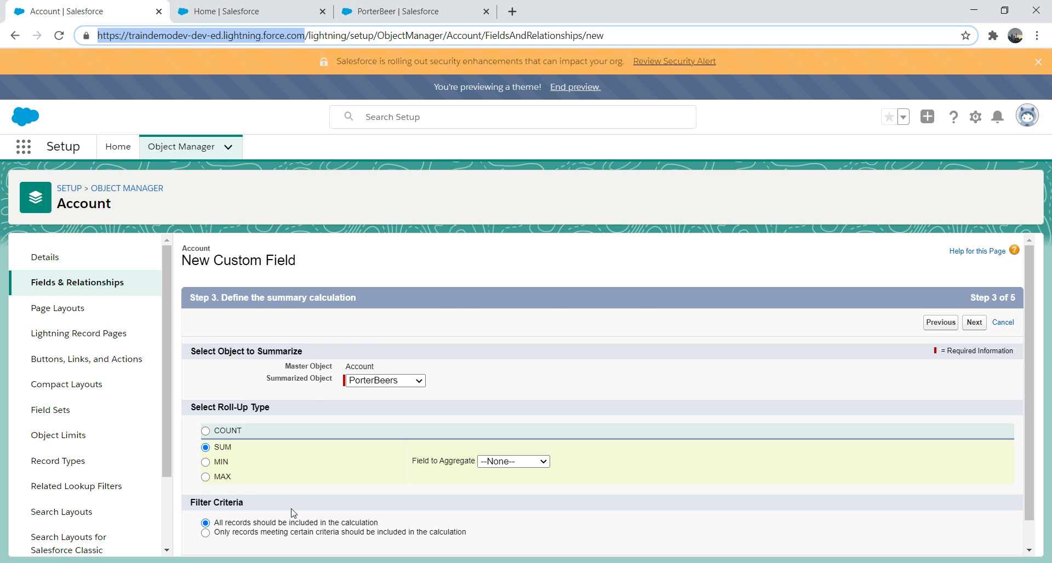
pyautogui.click(378, 19)
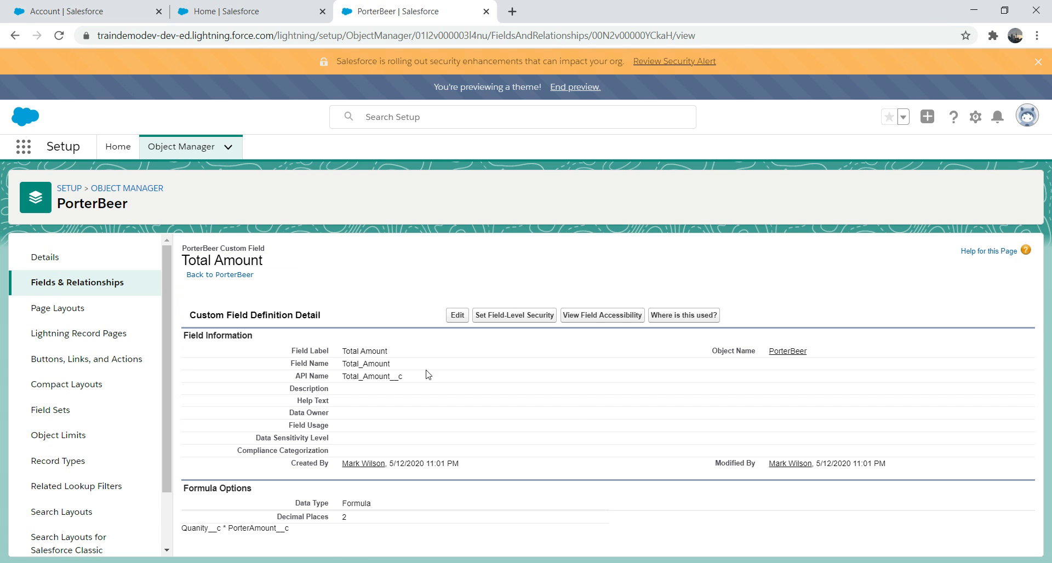
# Step: Create a PorterBeer Formula field labelled AccAmount with Currency return type, reaching the formula editor
pyautogui.click(31, 284)
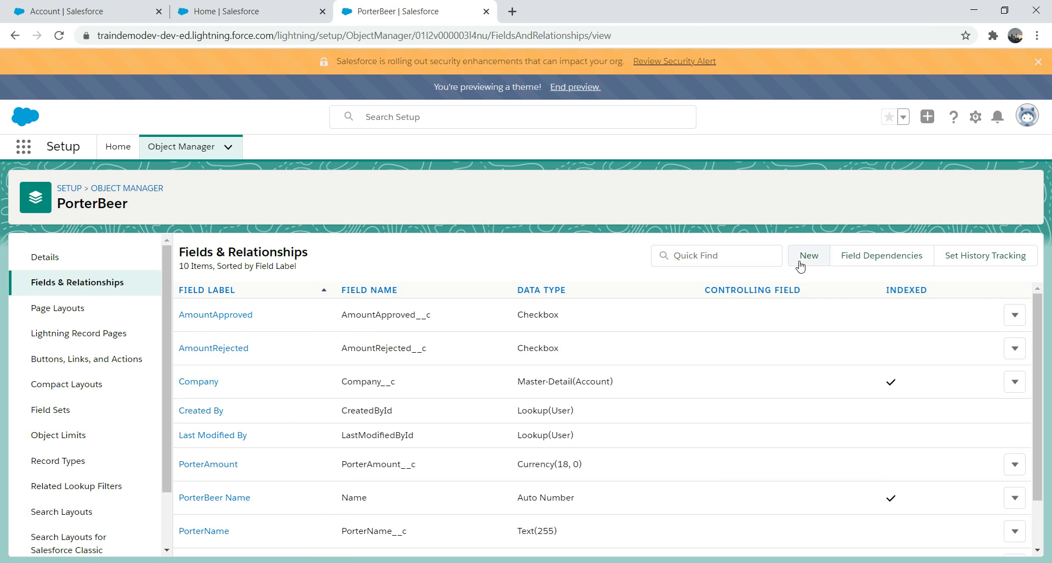
pyautogui.click(810, 256)
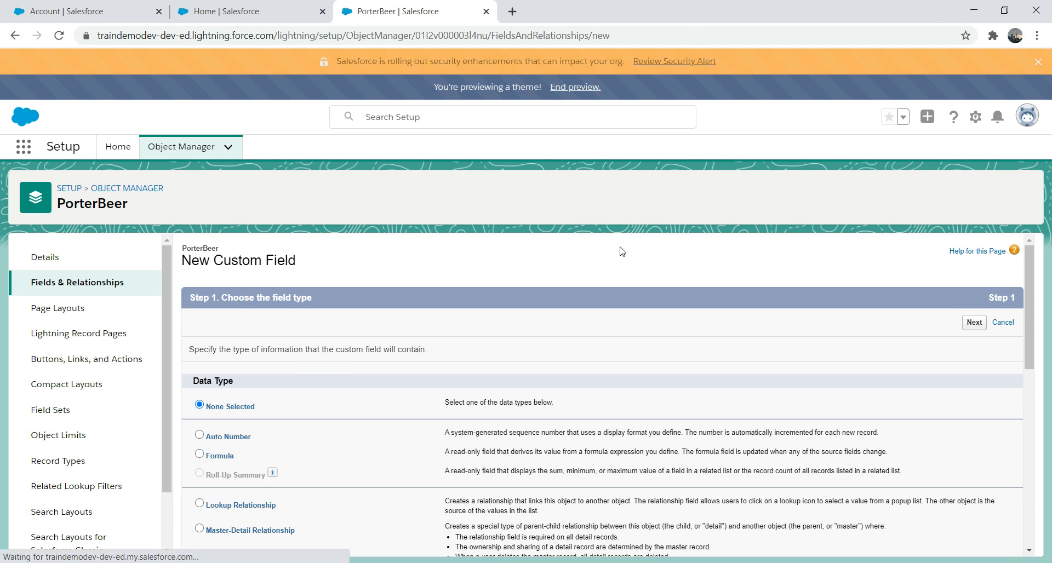
pyautogui.click(198, 454)
pyautogui.click(973, 322)
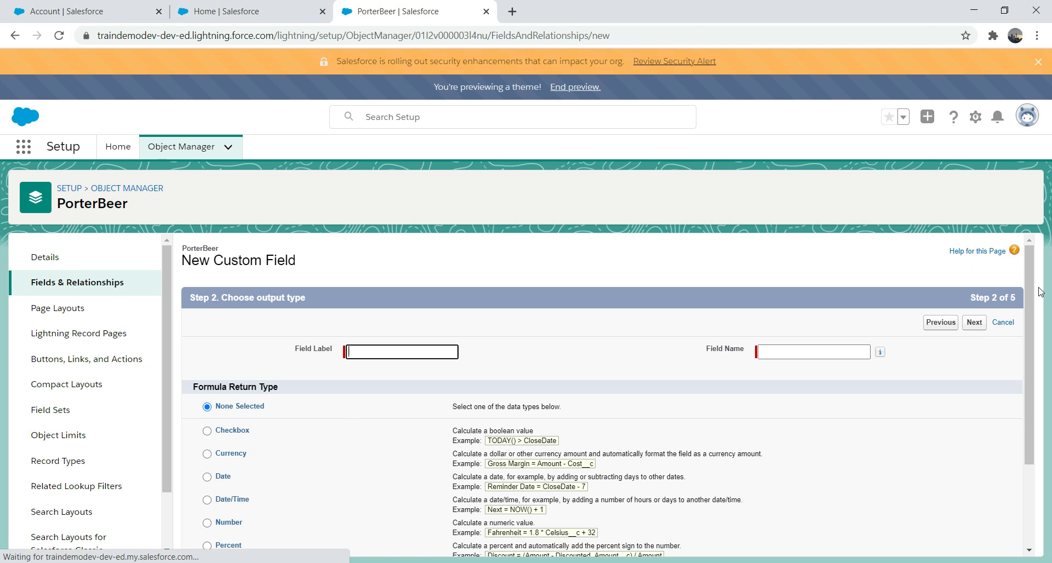
pyautogui.write('AccAmount')
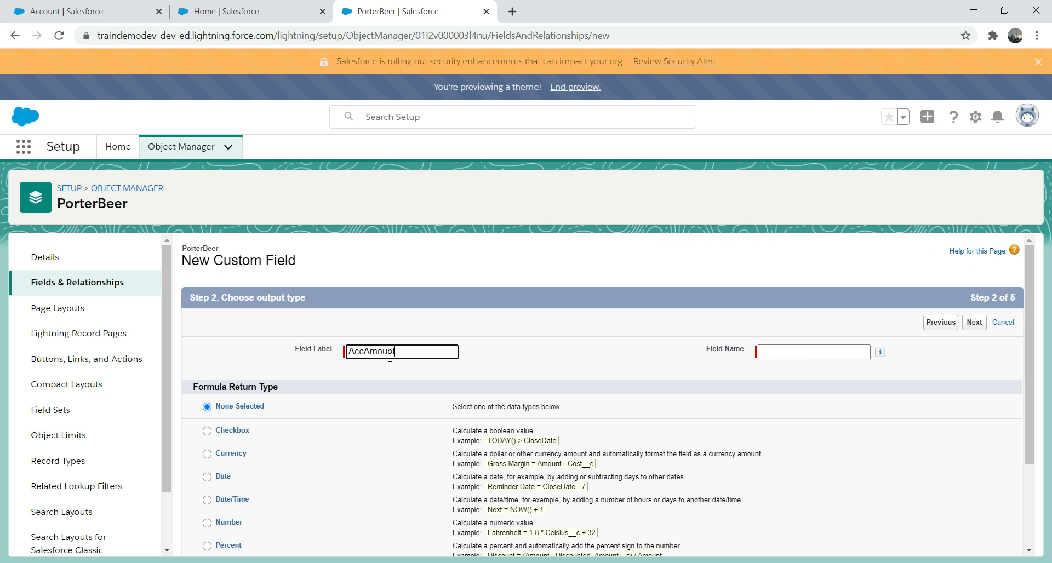
pyautogui.press('Tab')
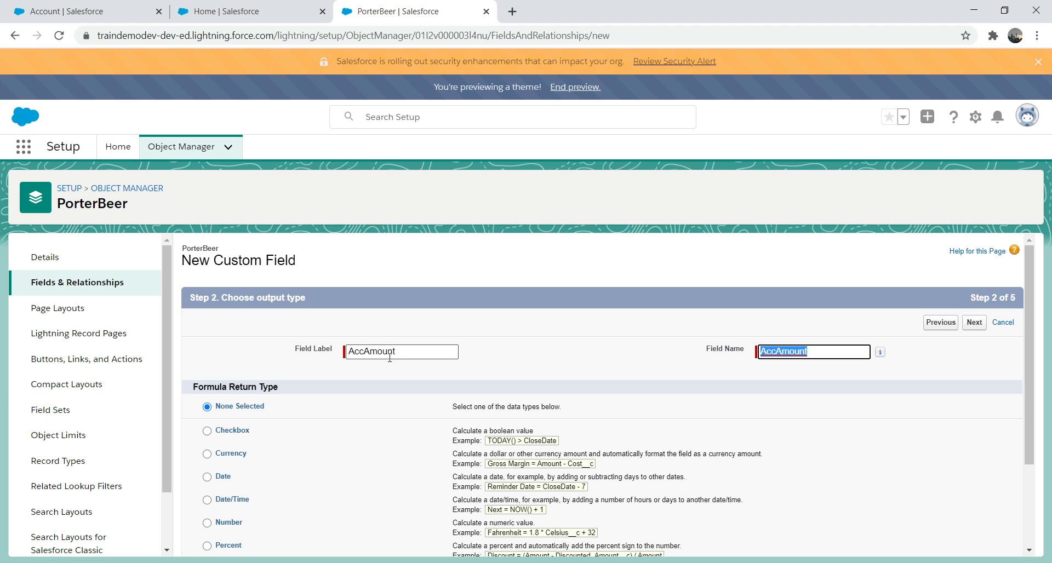
pyautogui.click(207, 454)
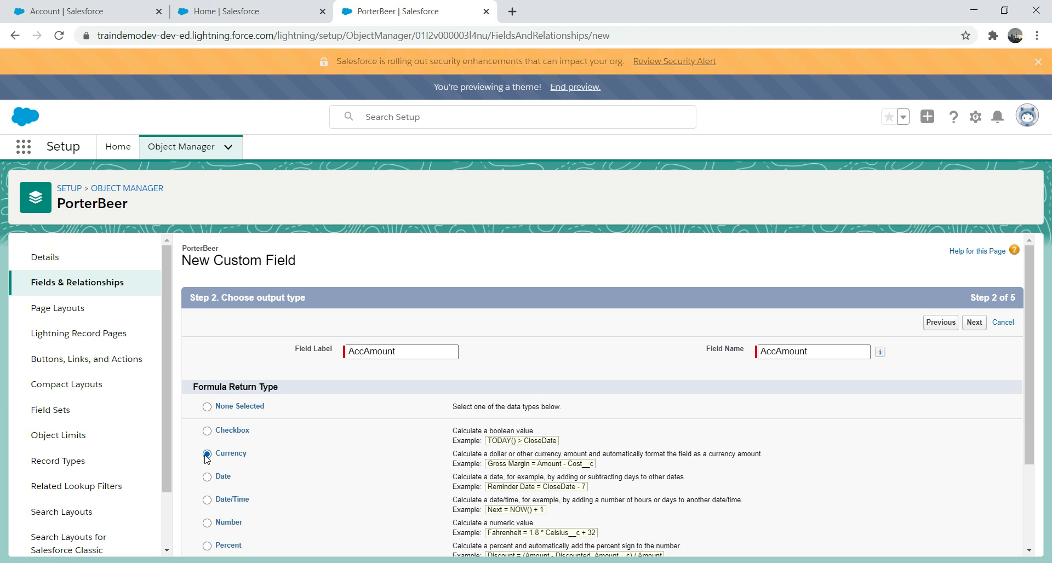
pyautogui.moveTo(1025, 306); pyautogui.dragTo(1018, 472)
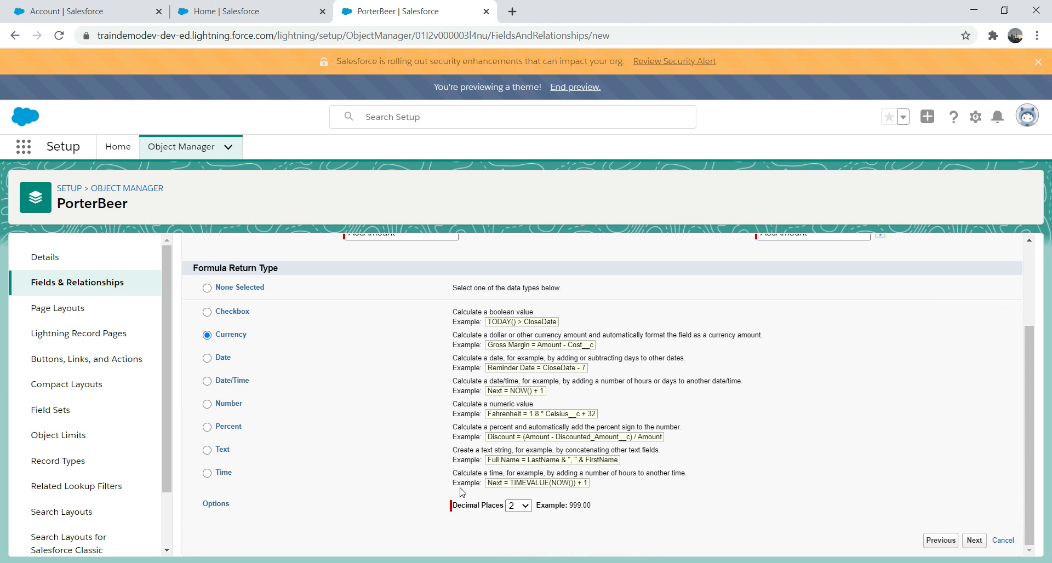
pyautogui.click(974, 542)
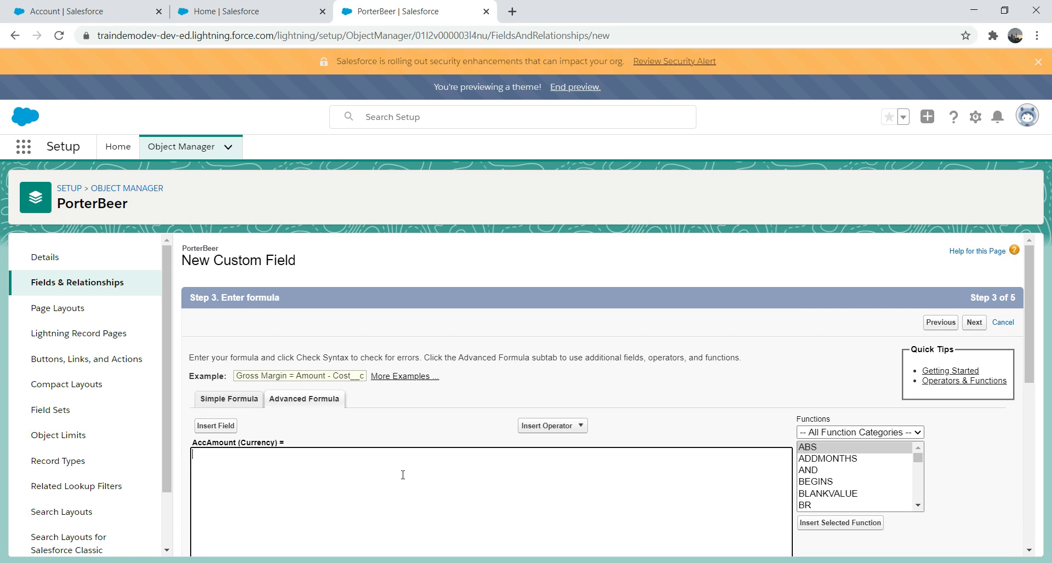
pyautogui.click(76, 11)
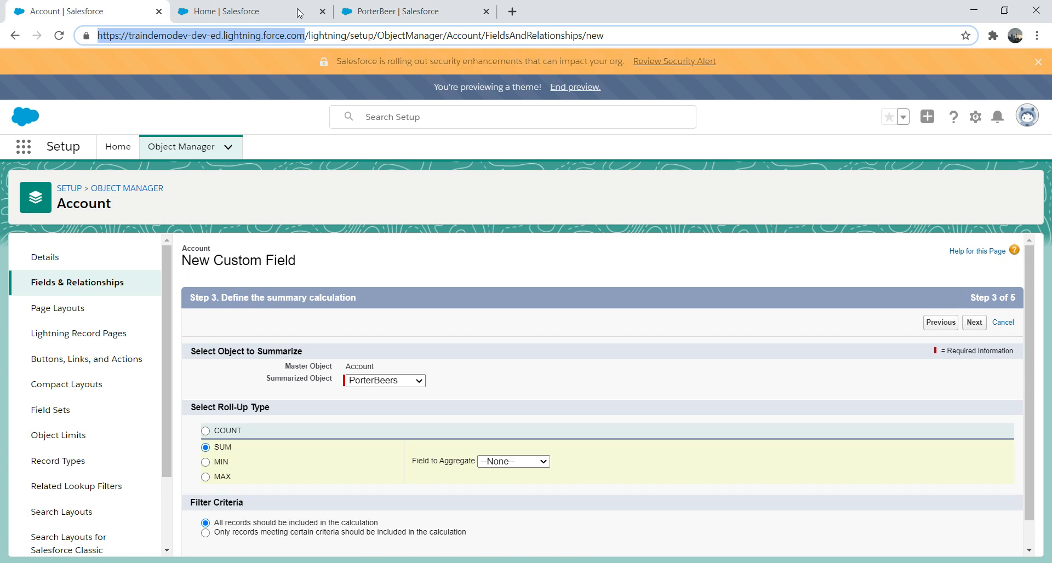
pyautogui.click(426, 6)
# Step: Insert the Company > Annual Revenue field, Company__r.AnnualRevenue, into the AccAmount formula
pyautogui.click(218, 426)
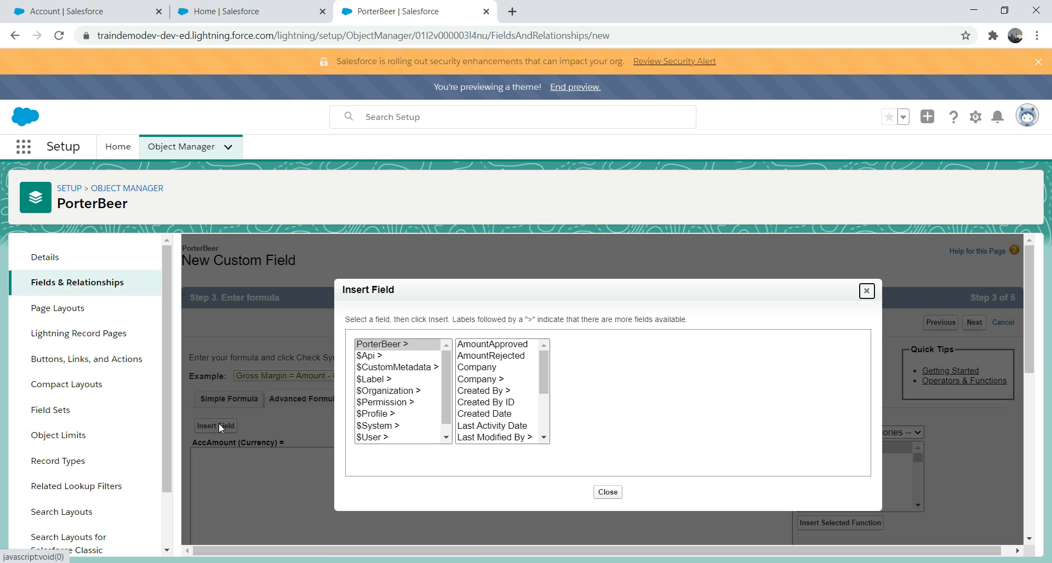
pyautogui.click(484, 380)
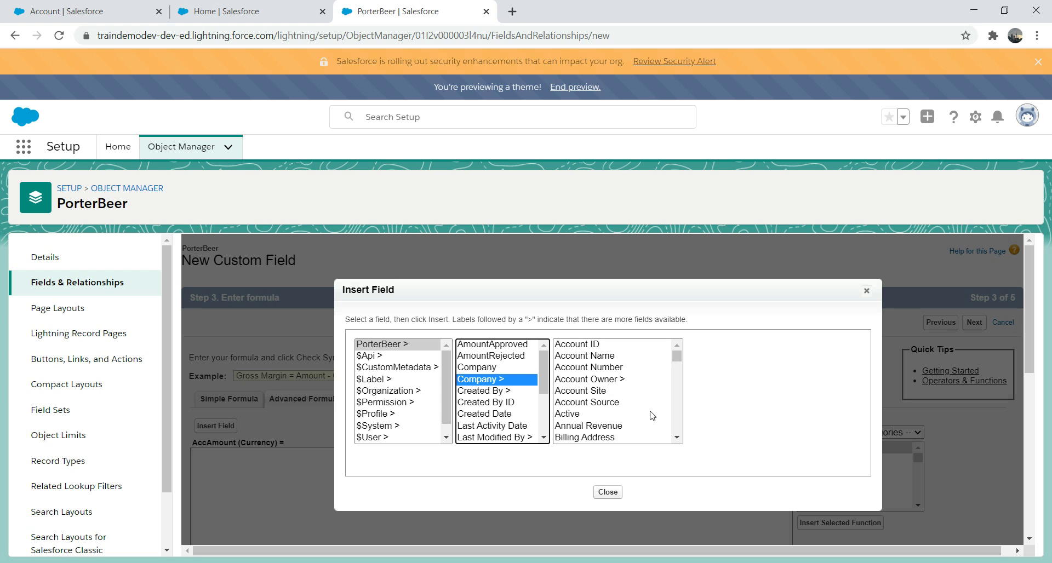
pyautogui.click(602, 426)
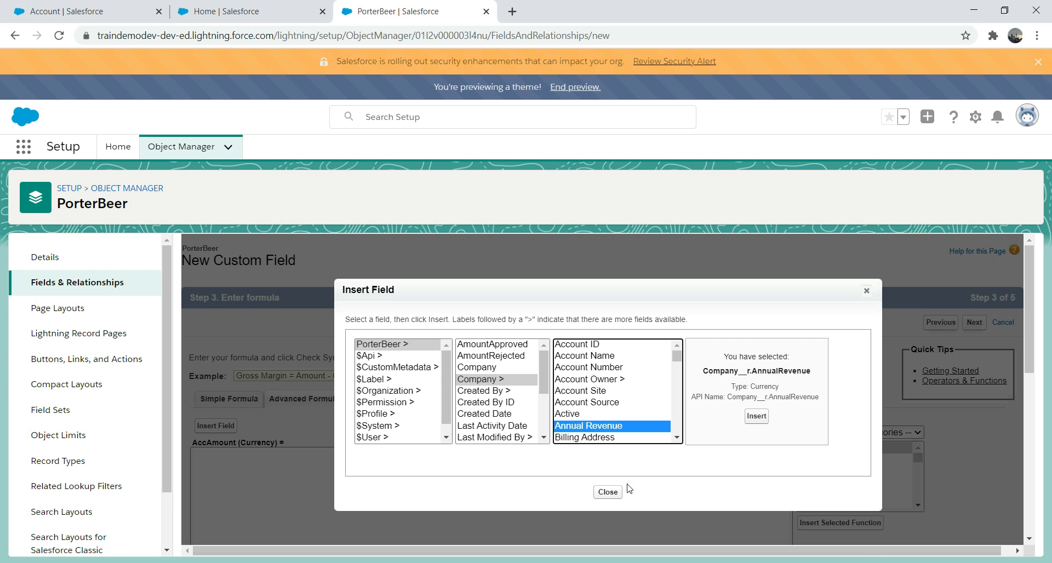
pyautogui.click(753, 421)
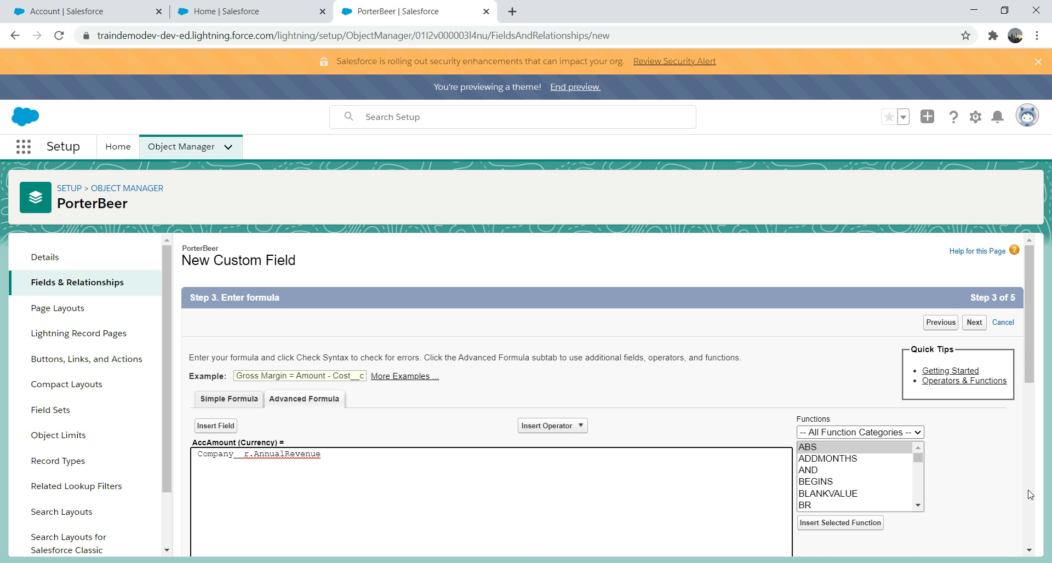
# Step: Check the AccAmount formula's syntax, pass field-level security, and save the field
pyautogui.scroll(-5, 1033, 486)
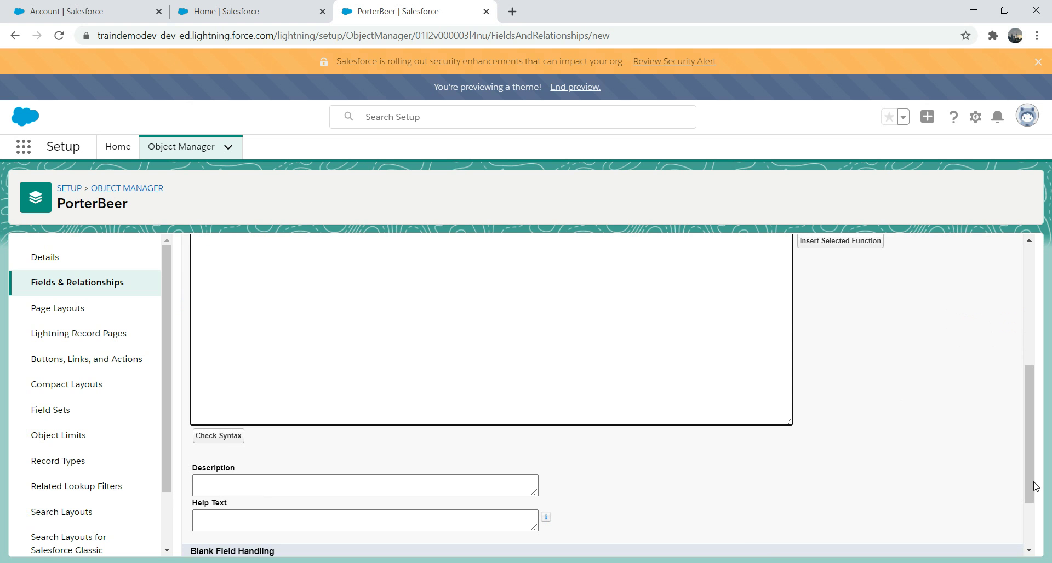
pyautogui.click(225, 436)
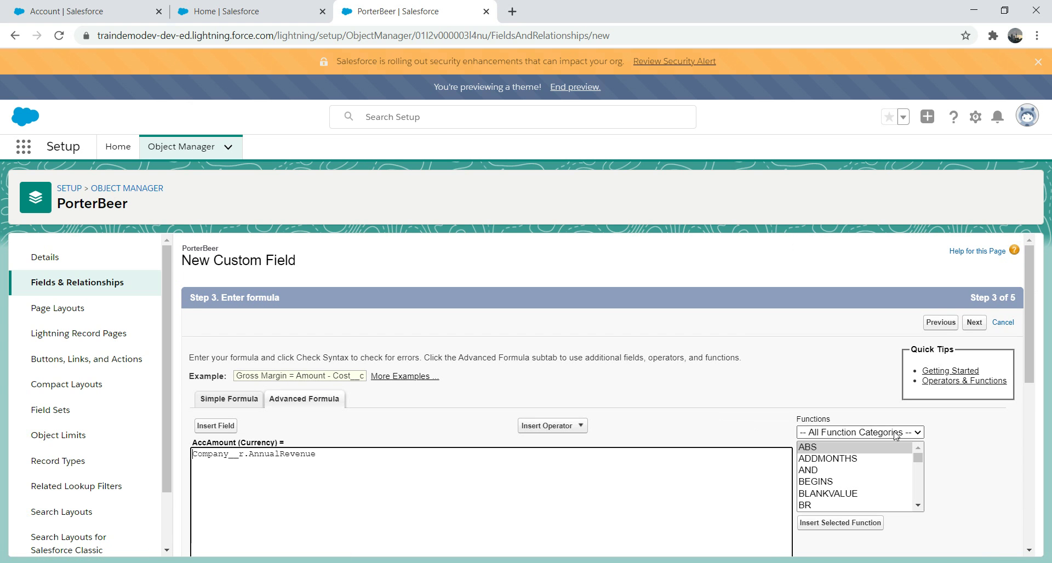
pyautogui.scroll(-5, 1035, 297)
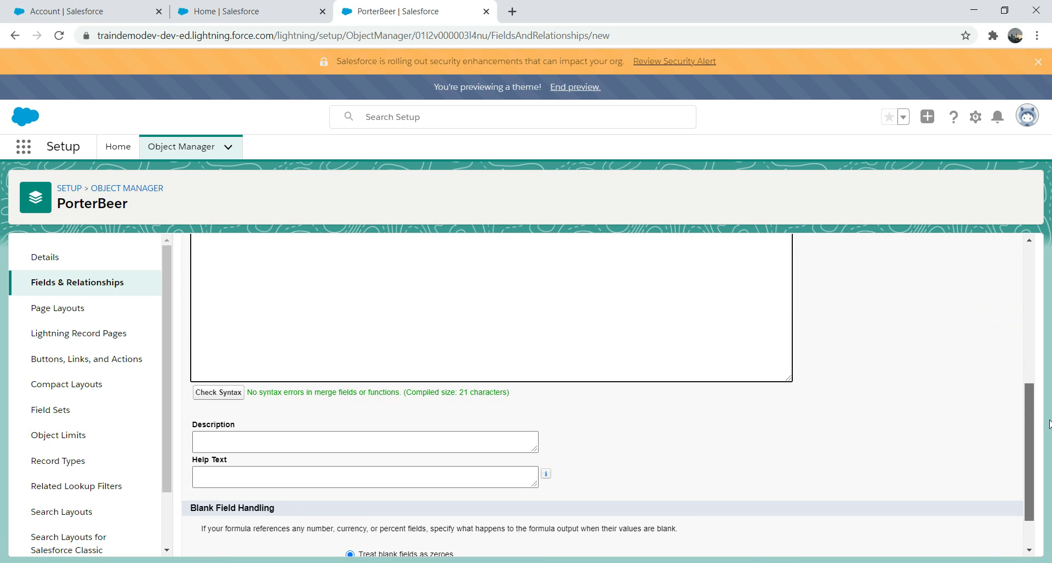
pyautogui.scroll(5, 1035, 297)
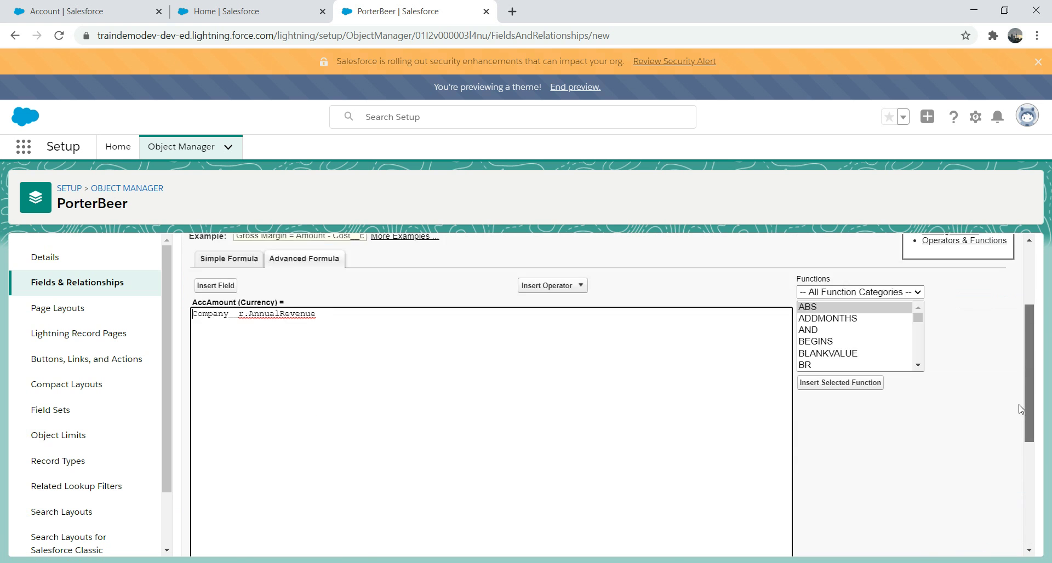
pyautogui.scroll(-6, 1017, 427)
pyautogui.click(975, 541)
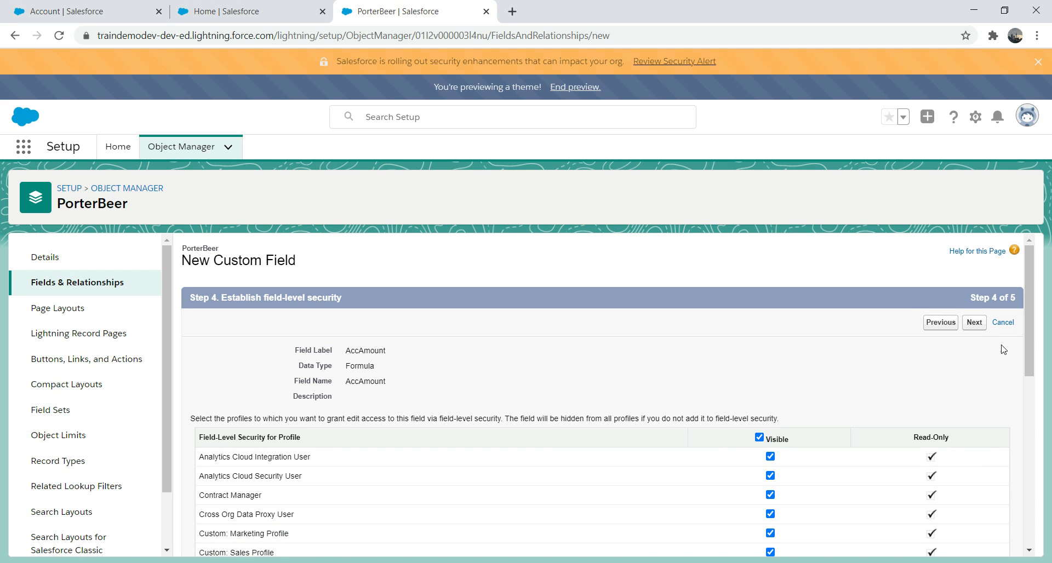
pyautogui.click(974, 324)
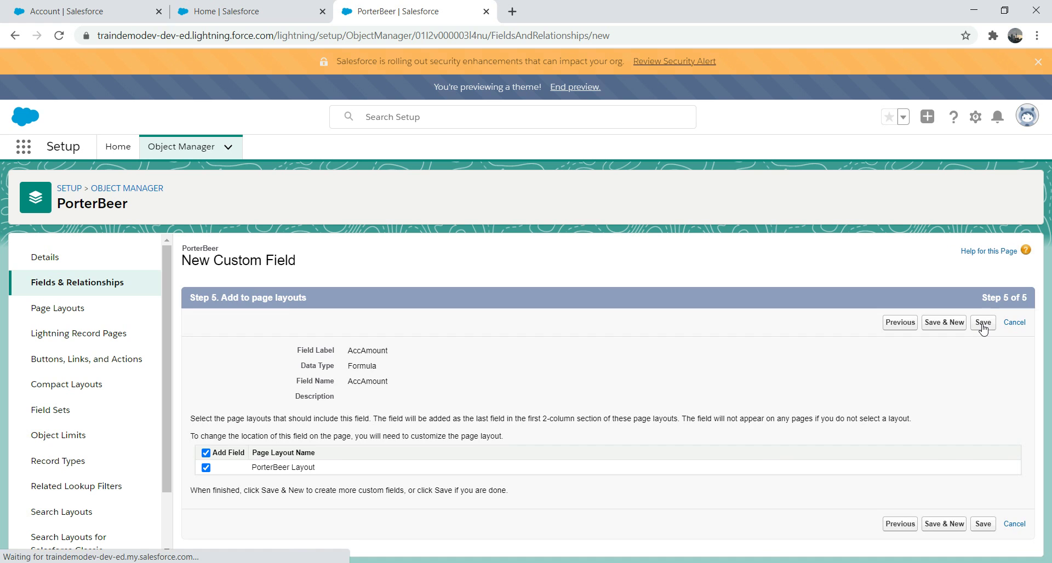
pyautogui.click(982, 324)
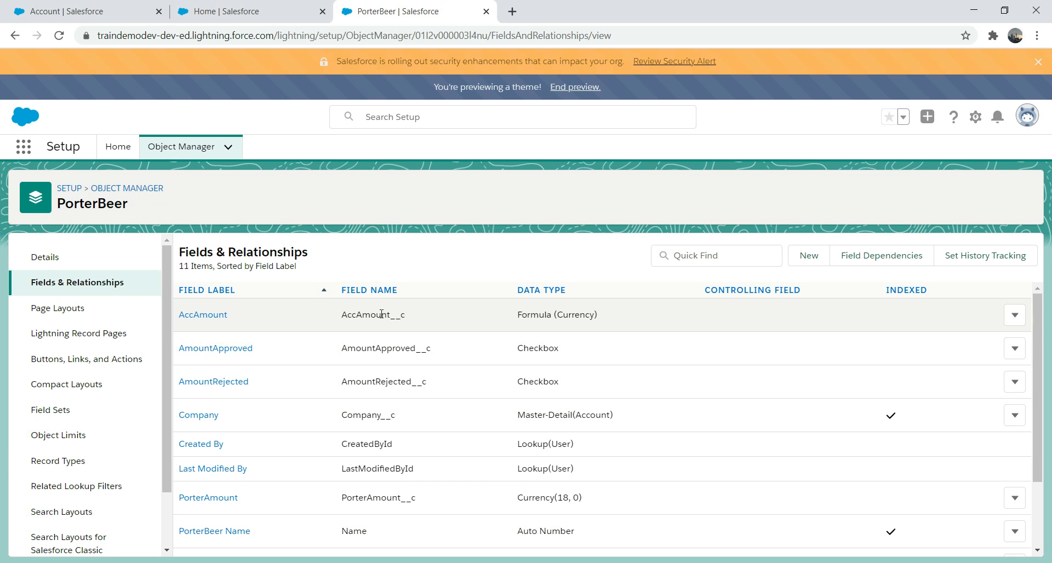
# Step: On the Account tab, reopen Account's Fields & Relationships and begin another new custom field
pyautogui.hotkey('ctrl', 'shift', 'Tab')
pyautogui.hotkey('ctrl', 'shift', 'Tab')
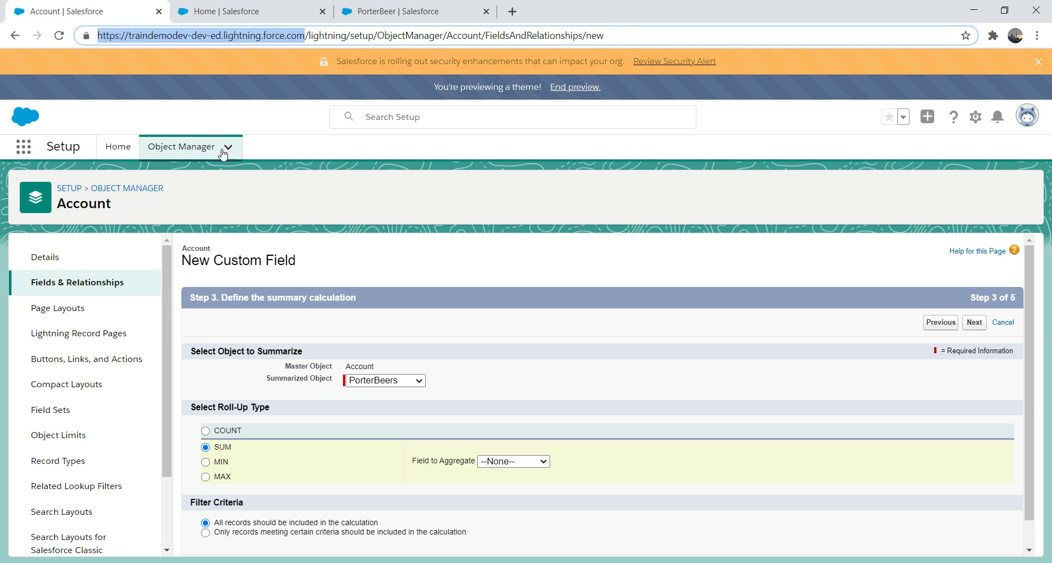
pyautogui.click(128, 189)
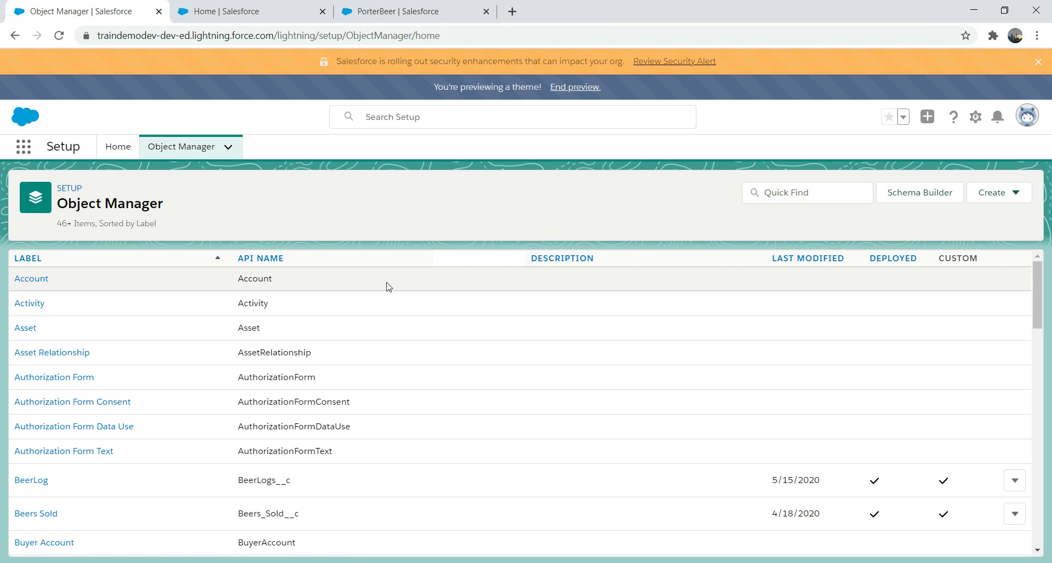
pyautogui.click(36, 281)
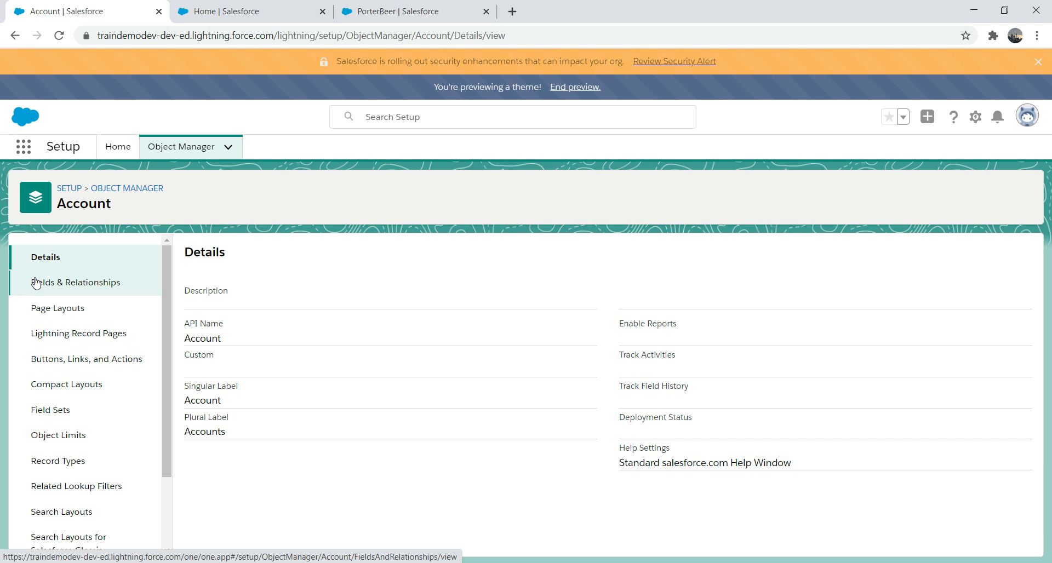
pyautogui.click(207, 9)
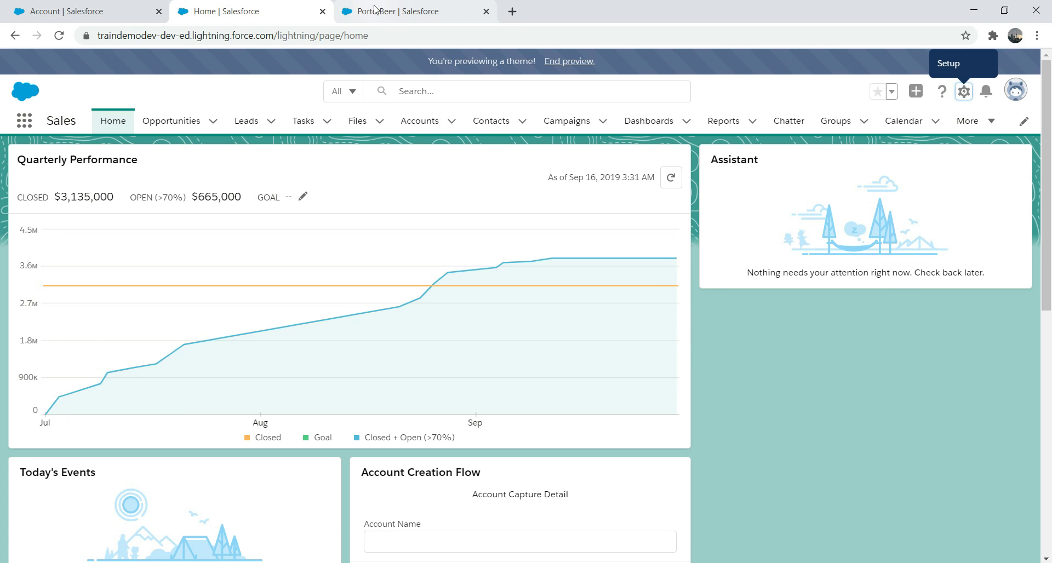
pyautogui.click(374, 10)
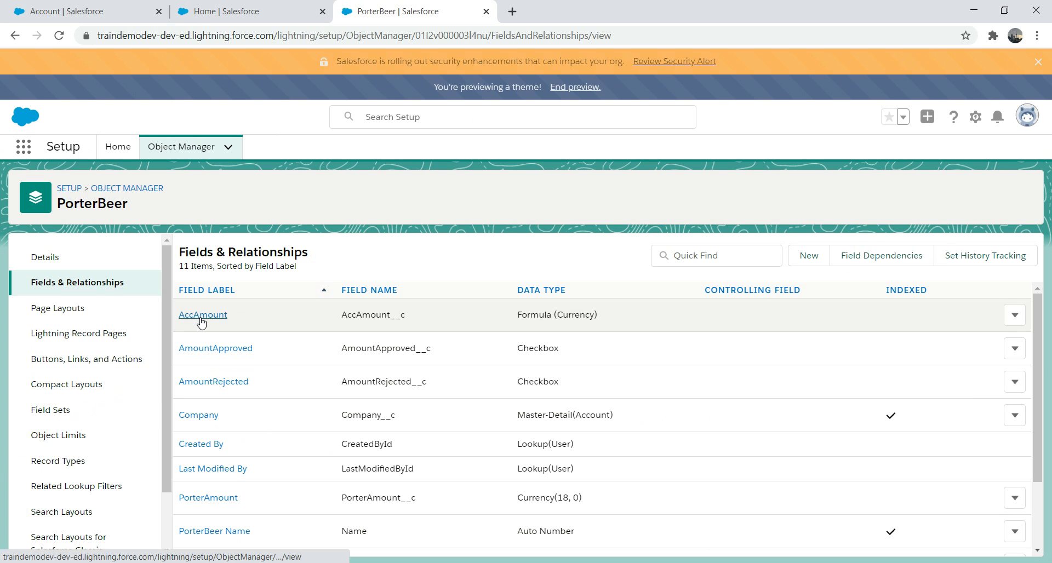
pyautogui.click(58, 9)
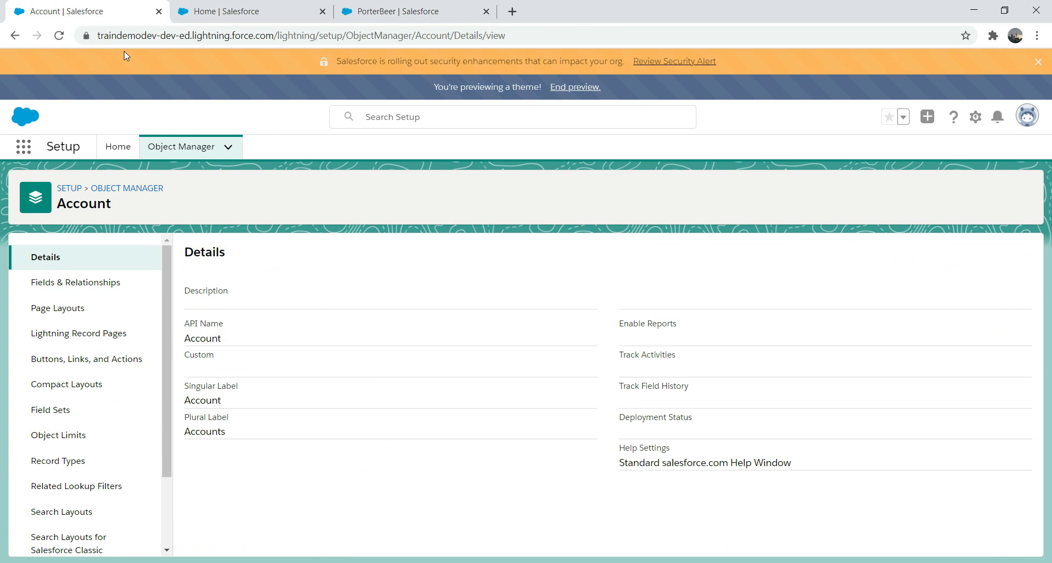
pyautogui.click(77, 286)
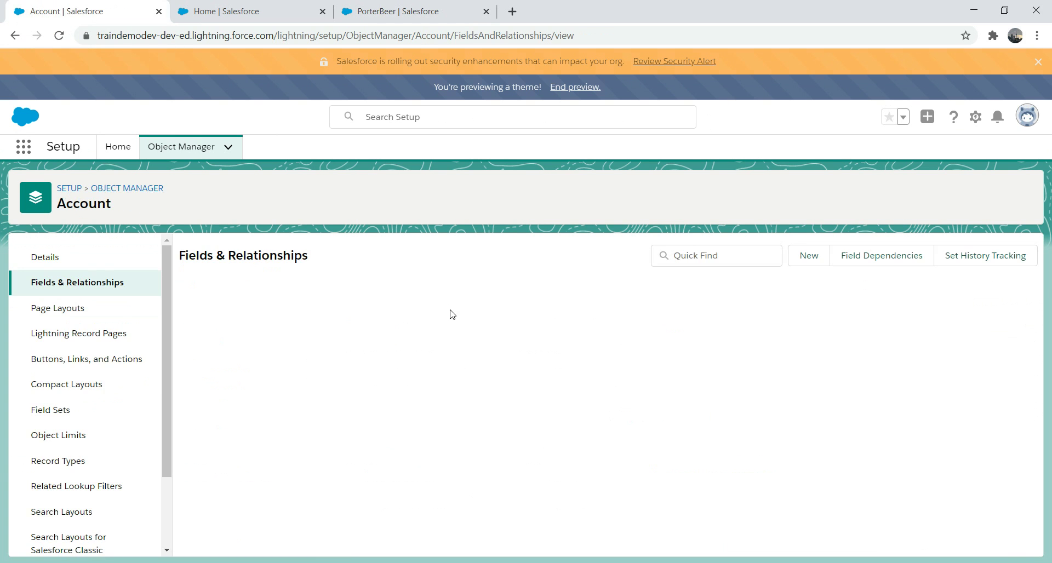
pyautogui.click(808, 256)
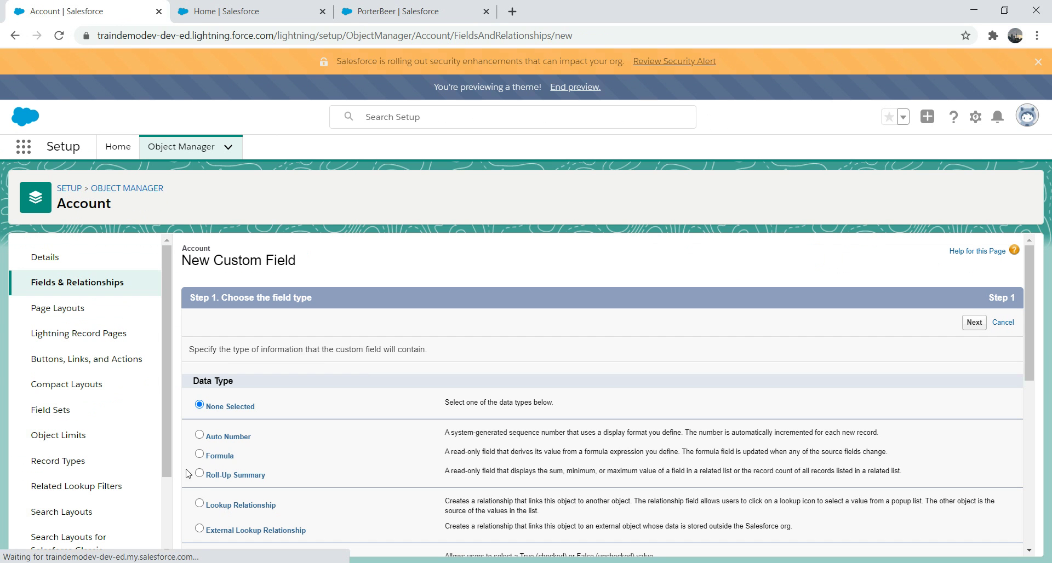
# Step: Label the roll-up 'test', summarize PorterBeers with SUM, and list the Field to Aggregate options
pyautogui.click(974, 323)
pyautogui.click(420, 352)
pyautogui.write('test')
pyautogui.press('Tab')
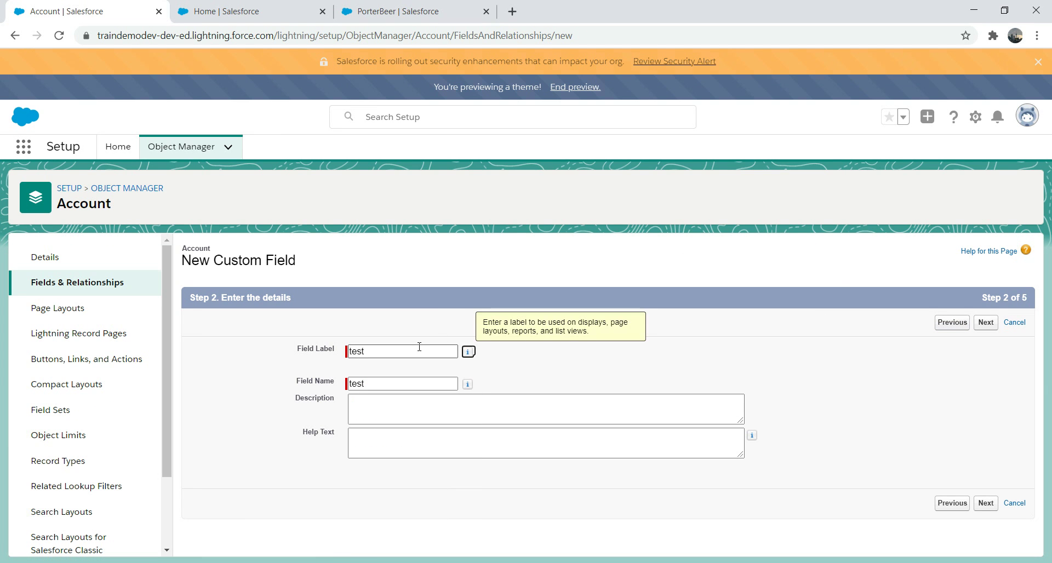
pyautogui.click(986, 322)
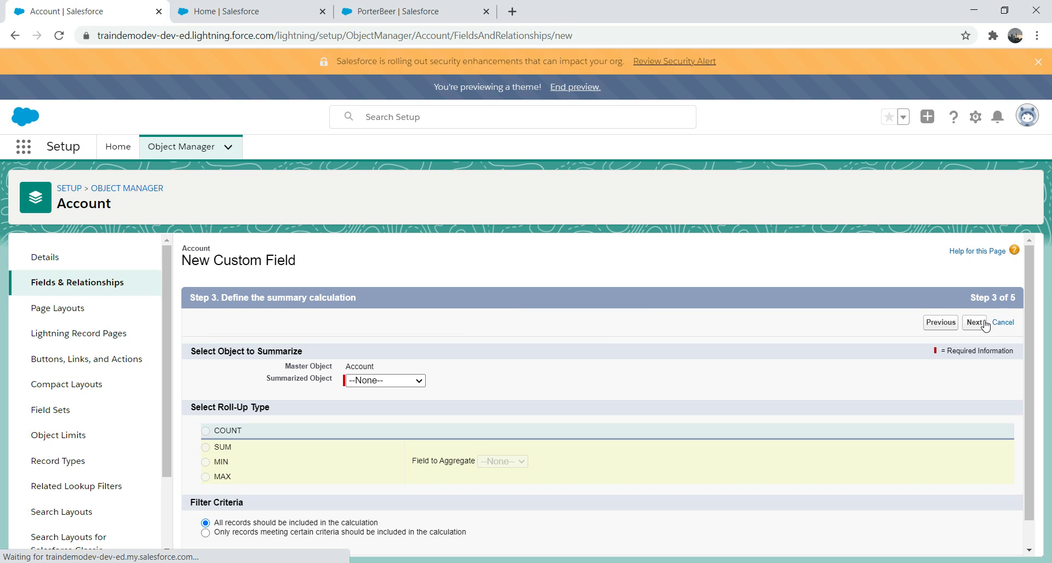
pyautogui.click(371, 381)
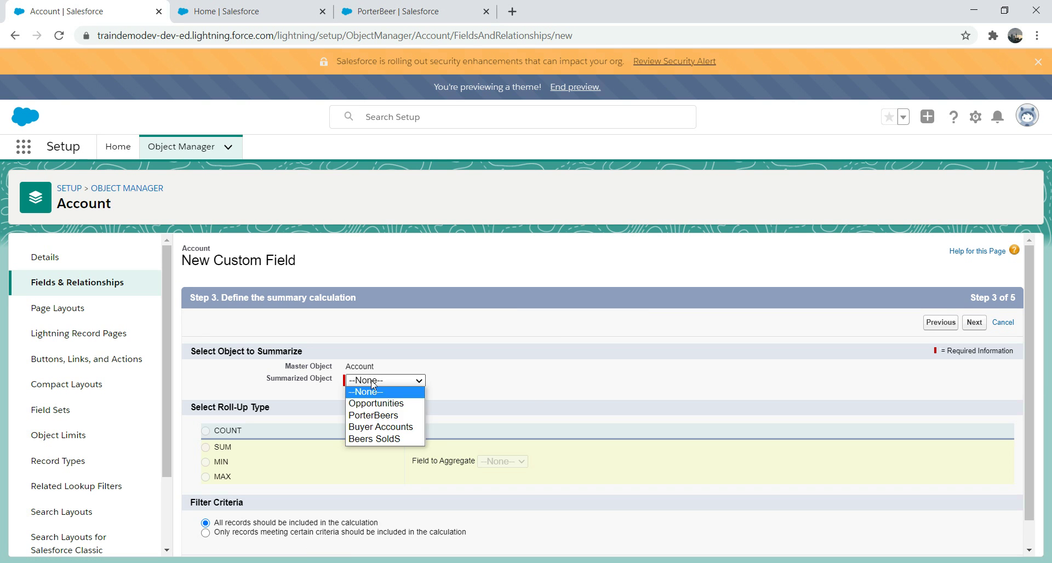
pyautogui.click(400, 416)
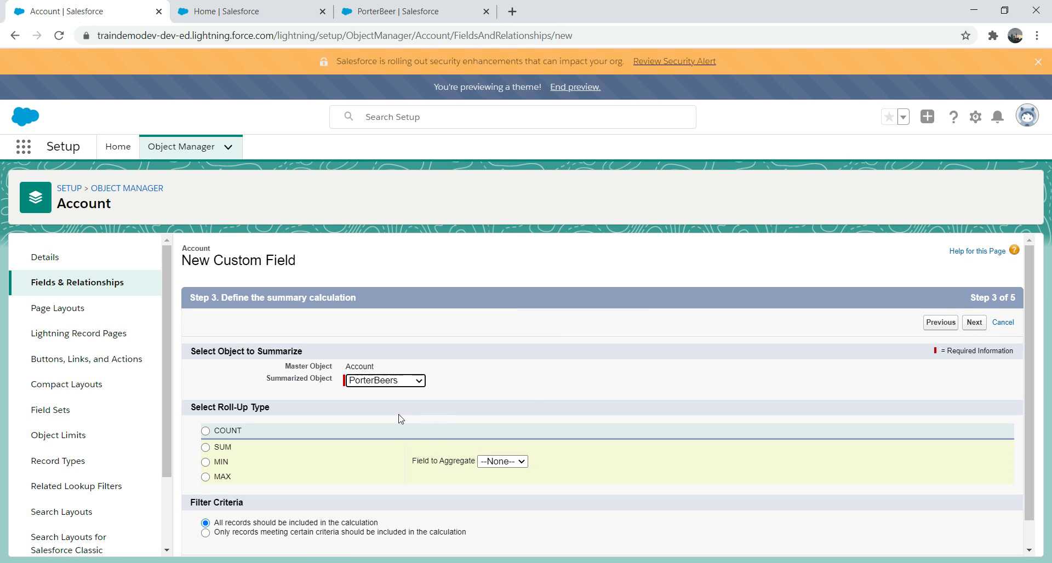
pyautogui.click(206, 447)
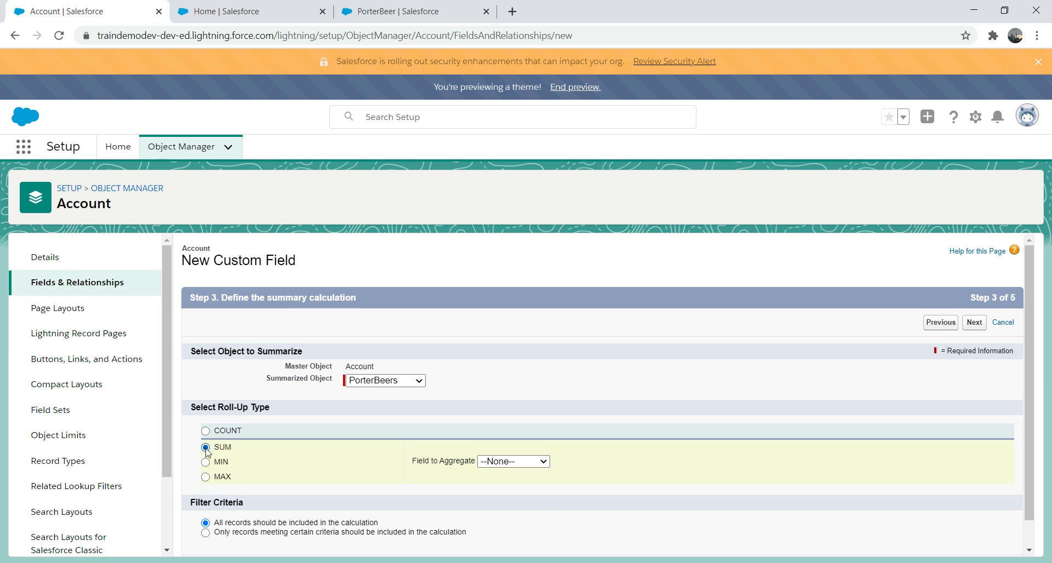
pyautogui.click(508, 466)
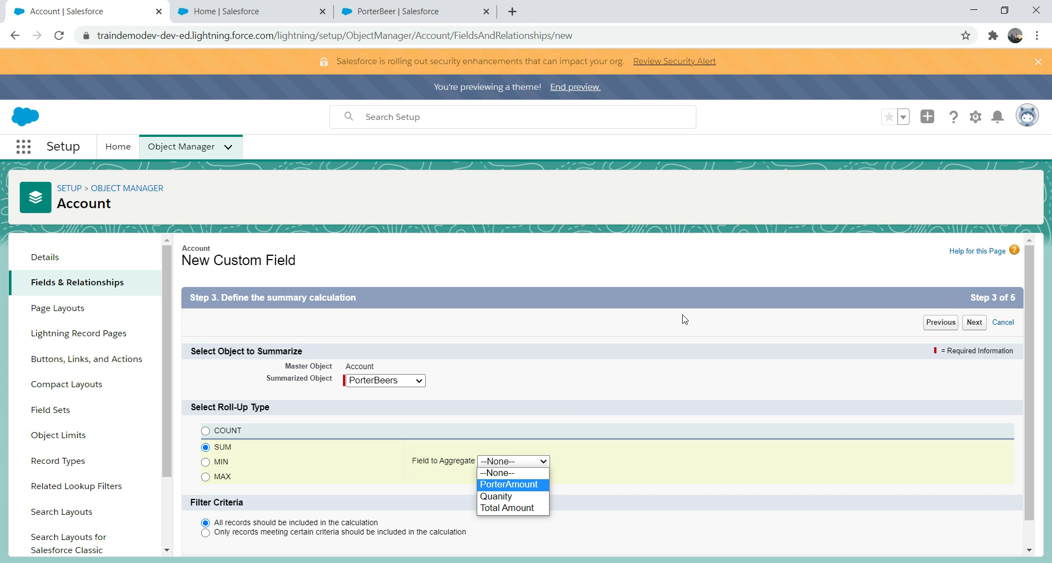
# Step: Switch to the PorterBeer tab listing AccAmount as a Formula (Currency) field
pyautogui.click(405, 7)
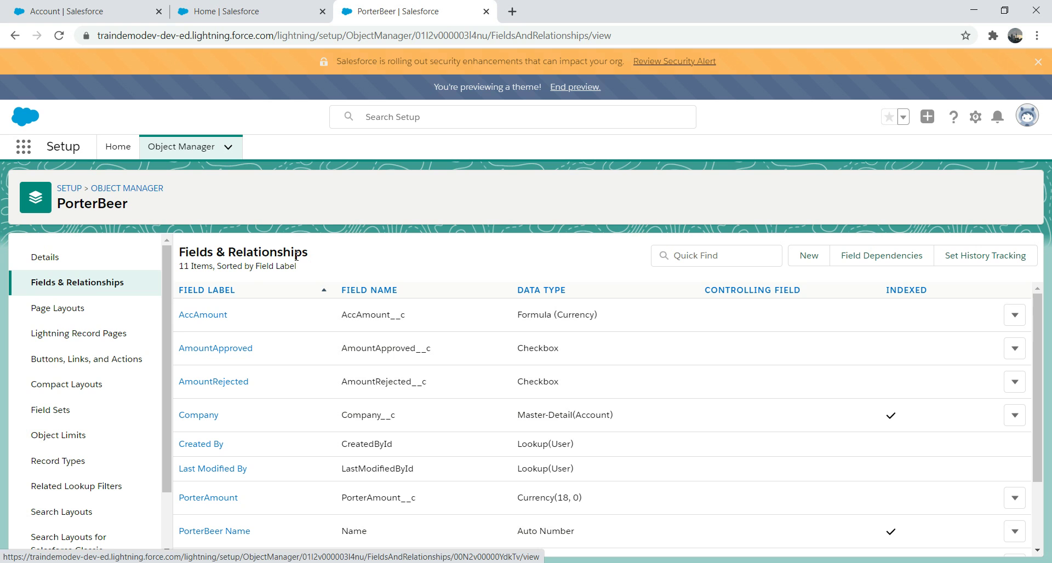
# Step: Switch tabs back to the Account roll-up wizard at Step 3 summing PorterBeers
pyautogui.click(204, 11)
pyautogui.click(57, 6)
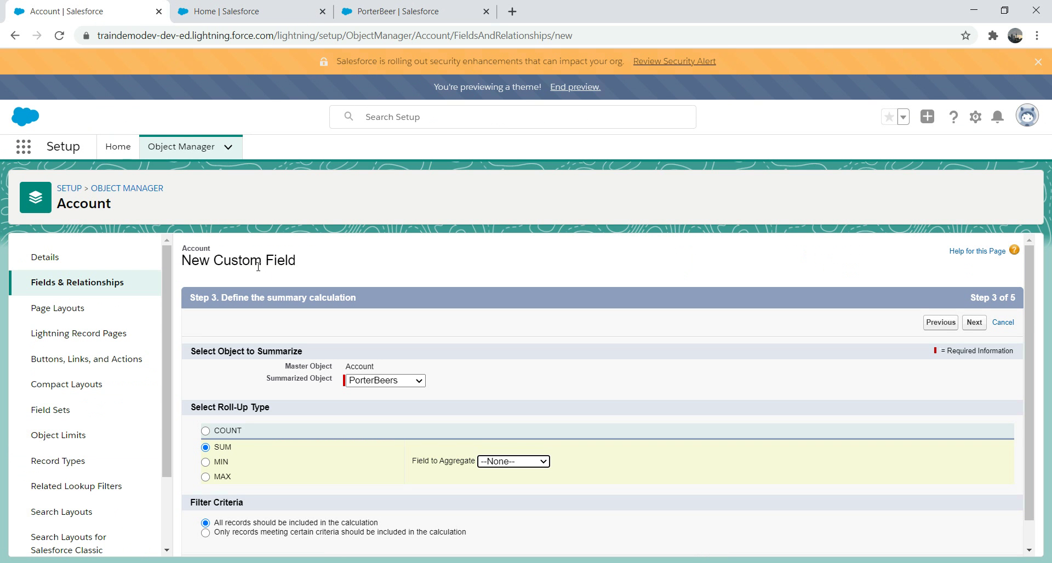